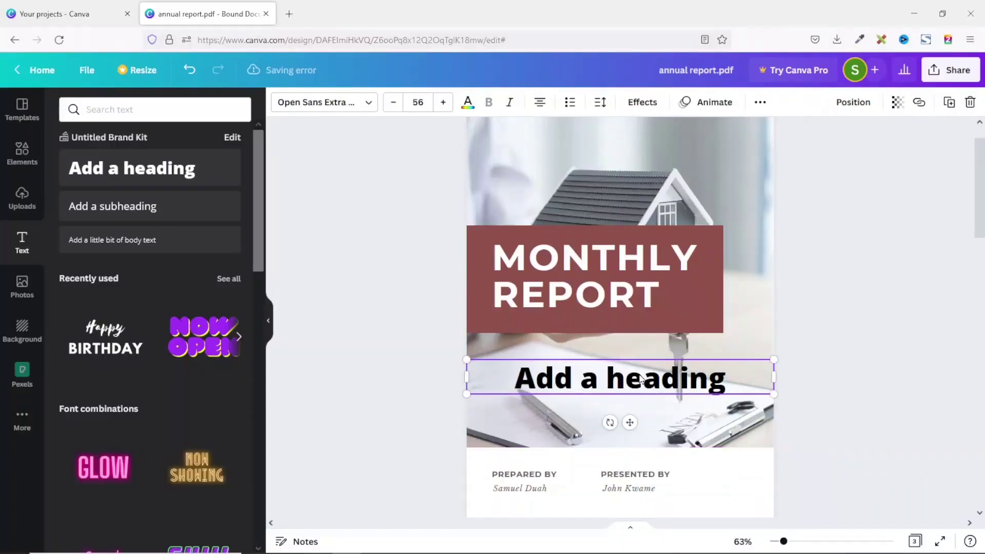
- Change the second heading to FOR JUNE and add a blank page to the report
text(FOR JUNE)
click(660, 468)
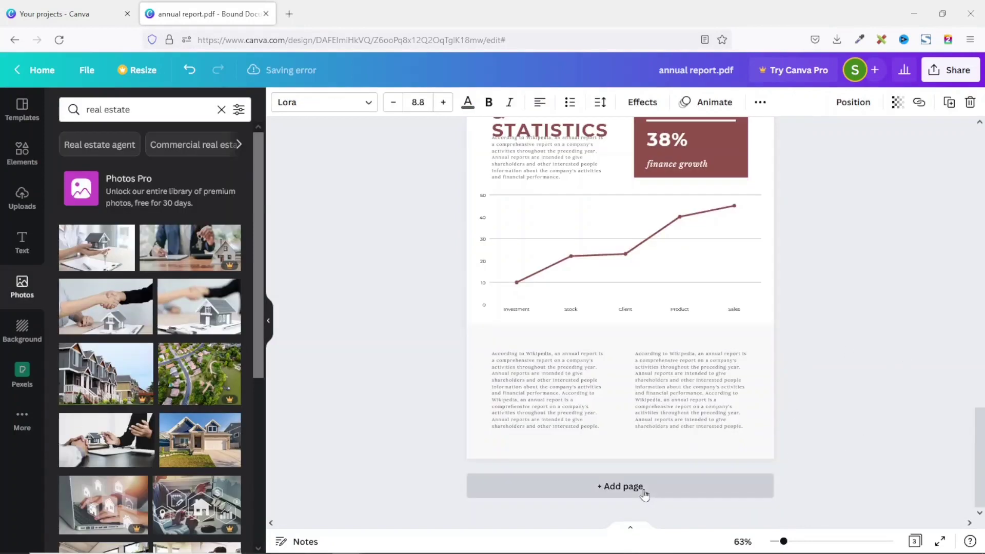
click(644, 494)
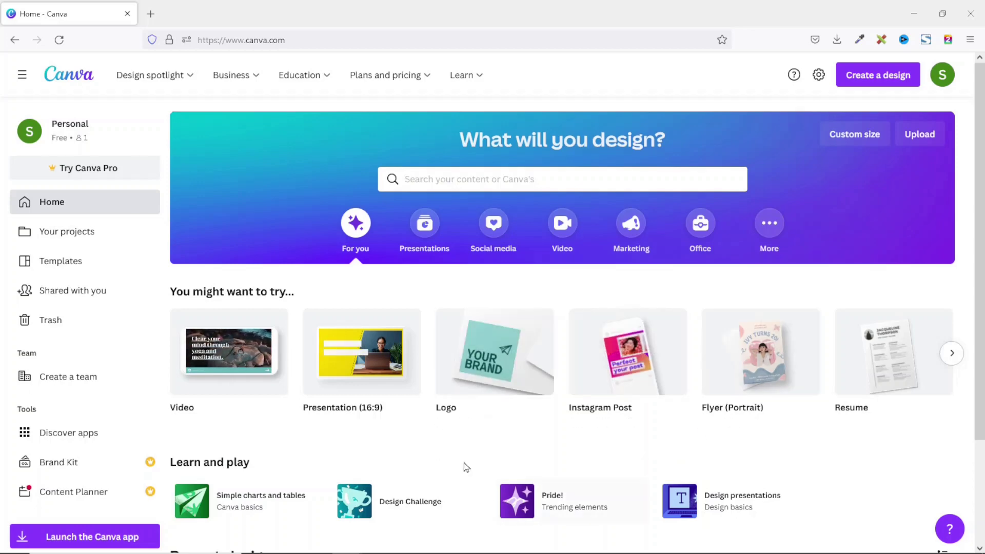
- Import 'annual report.pdf' from File Explorer into Canva as an editable design
click(220, 552)
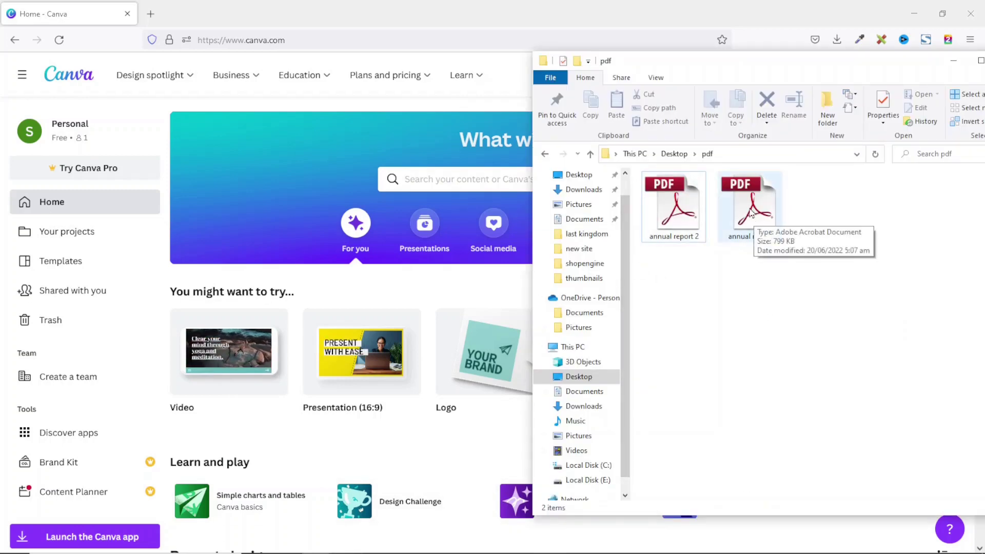
drag(750, 215, 368, 355)
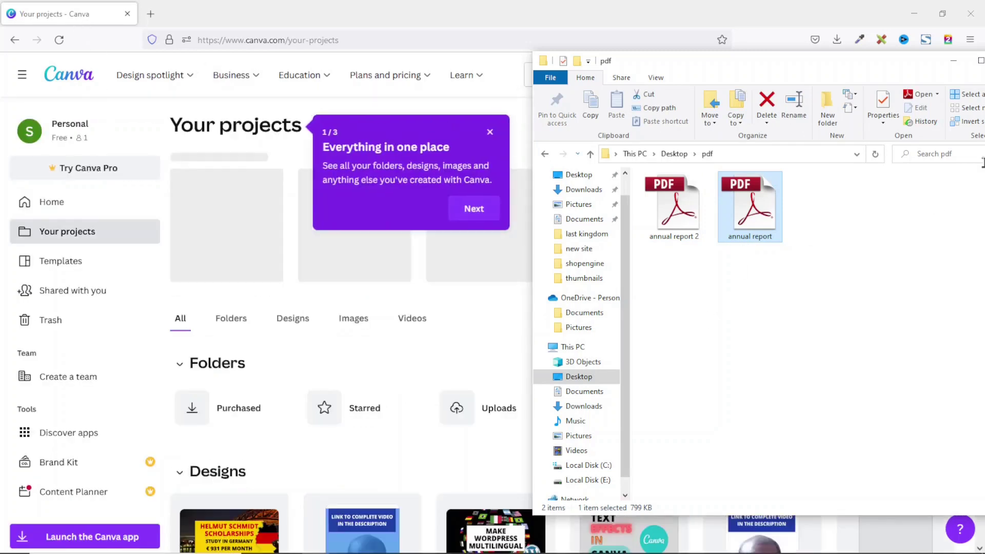
click(950, 64)
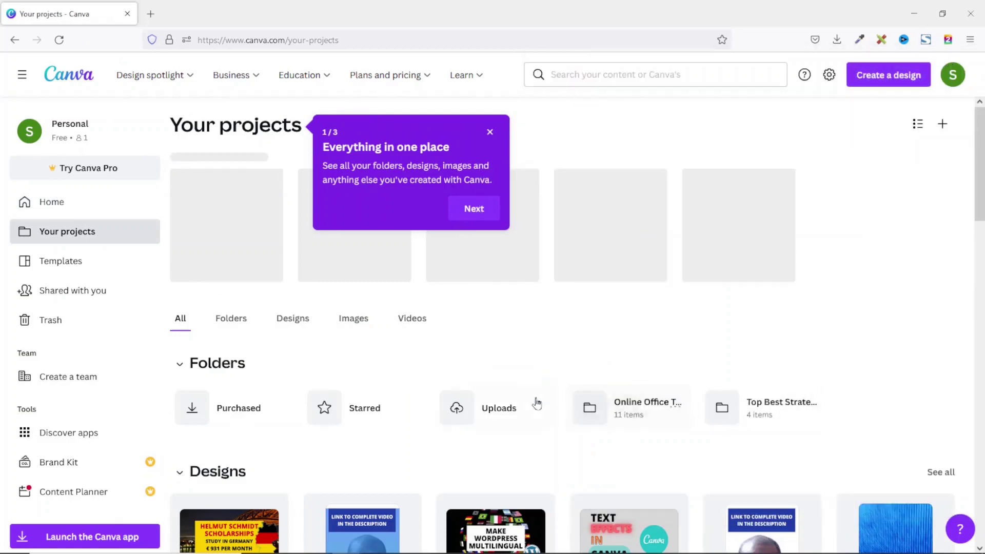
scroll(480, 461, down, 3)
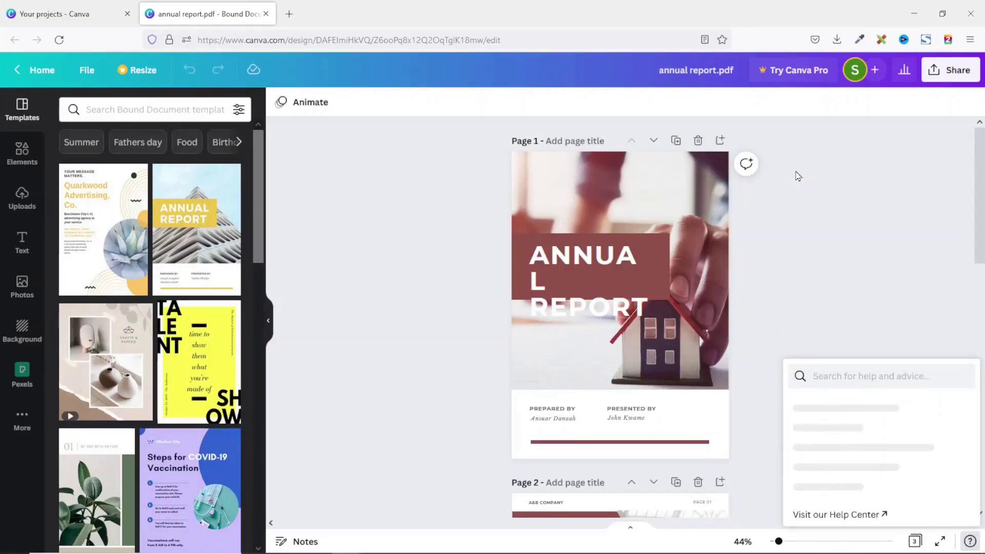
- Close the help panel and widen the cover title so ANNUAL REPORT sits on two lines
click(869, 224)
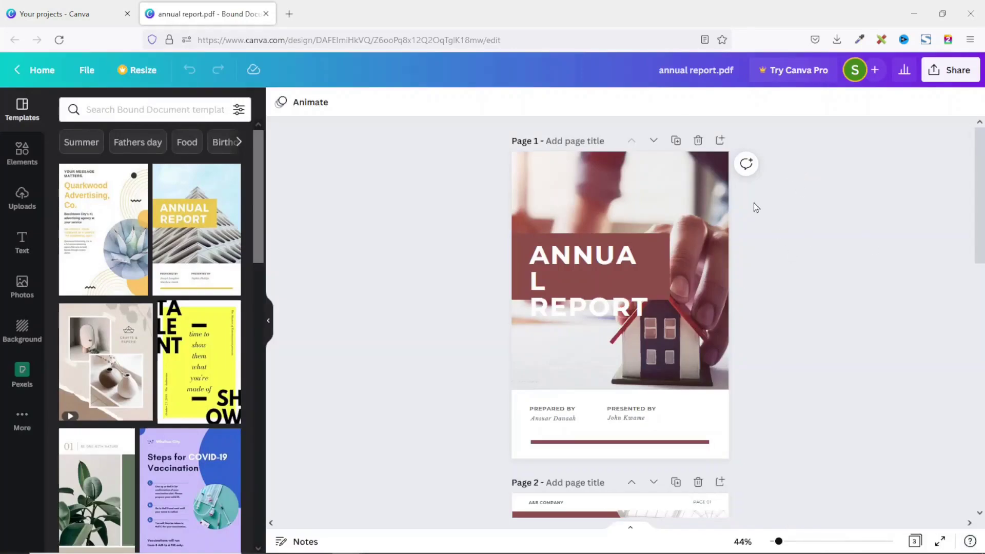
scroll(797, 234, down, 12)
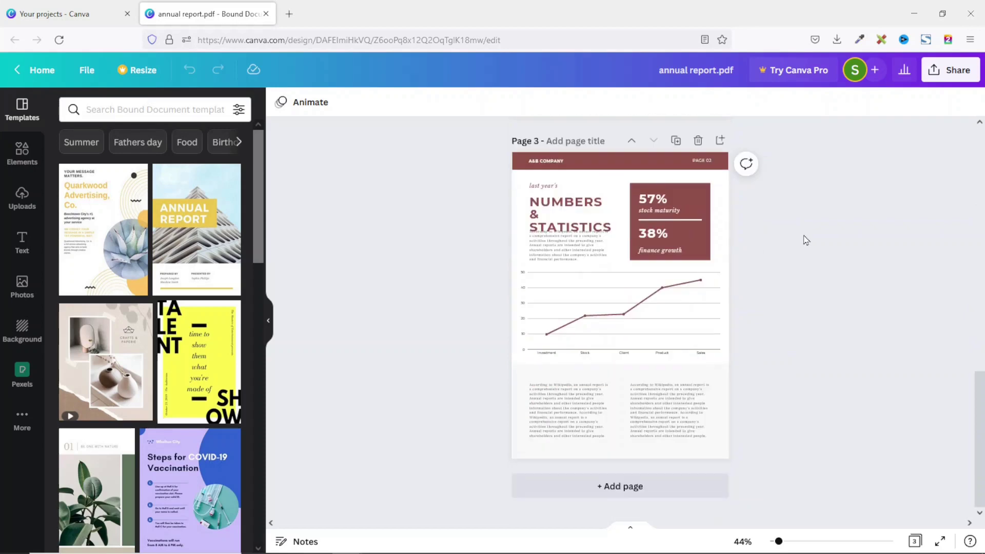
scroll(804, 240, up, 4)
scroll(805, 239, up, 10)
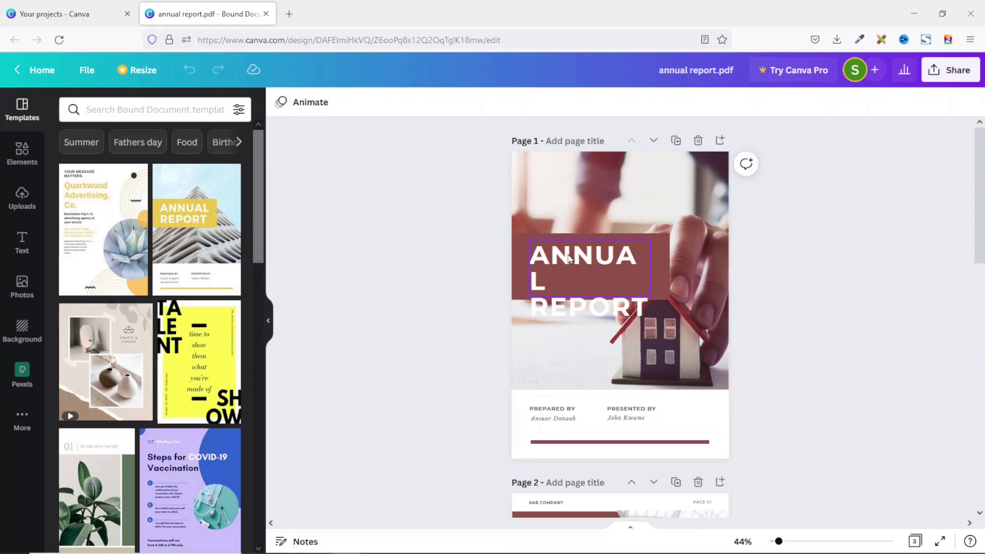
click(569, 258)
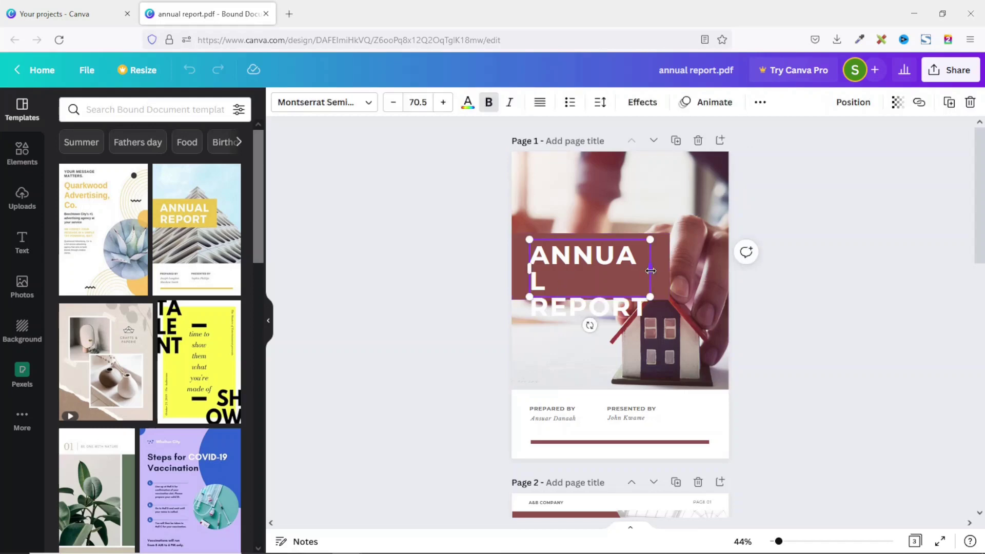
drag(651, 270, 666, 278)
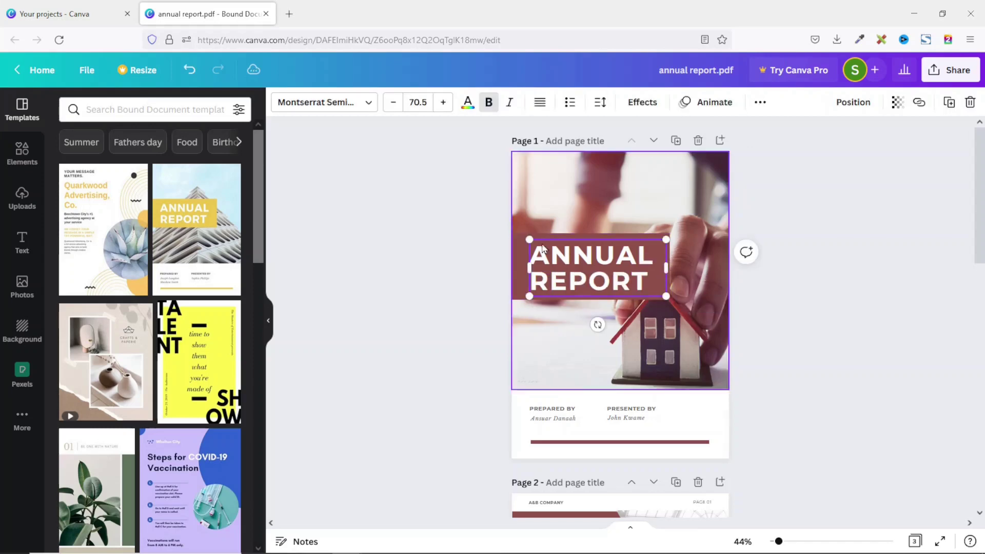
- Replace the cover's Prepared By name with a different preparer's name
scroll(633, 345, down, 1)
ctrl+scroll(641, 349, up, 5)
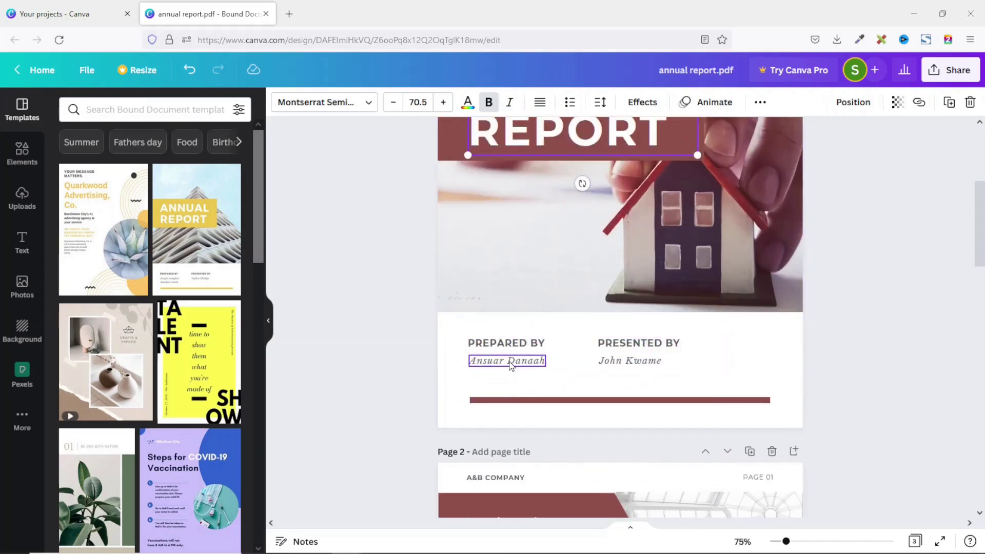
click(510, 365)
double_click(509, 362)
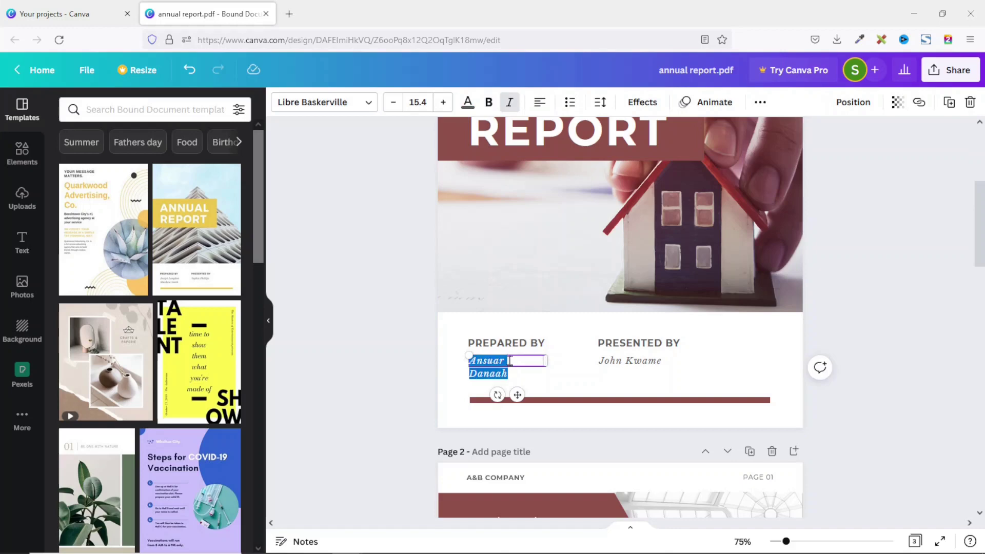
text(Samuel Duah)
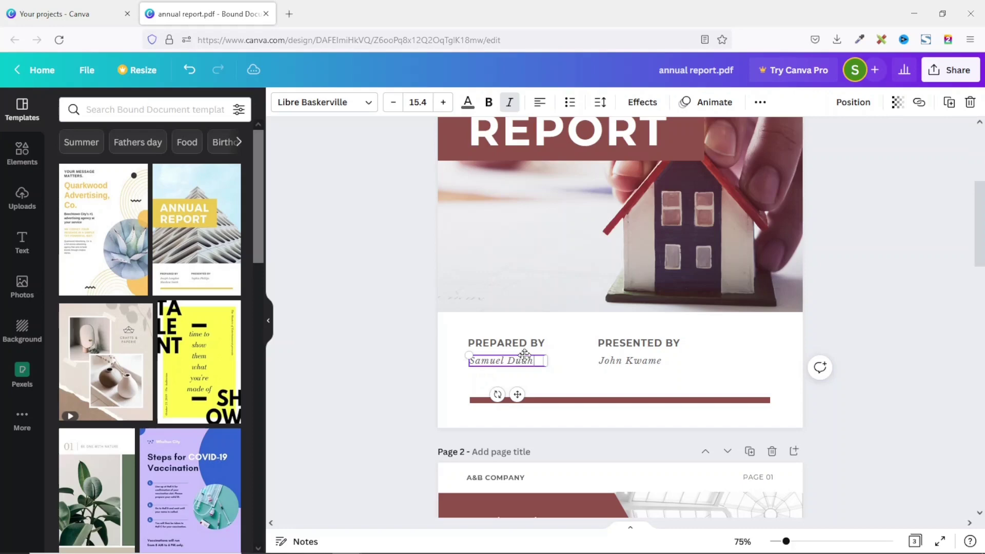
scroll(524, 354, up, 3)
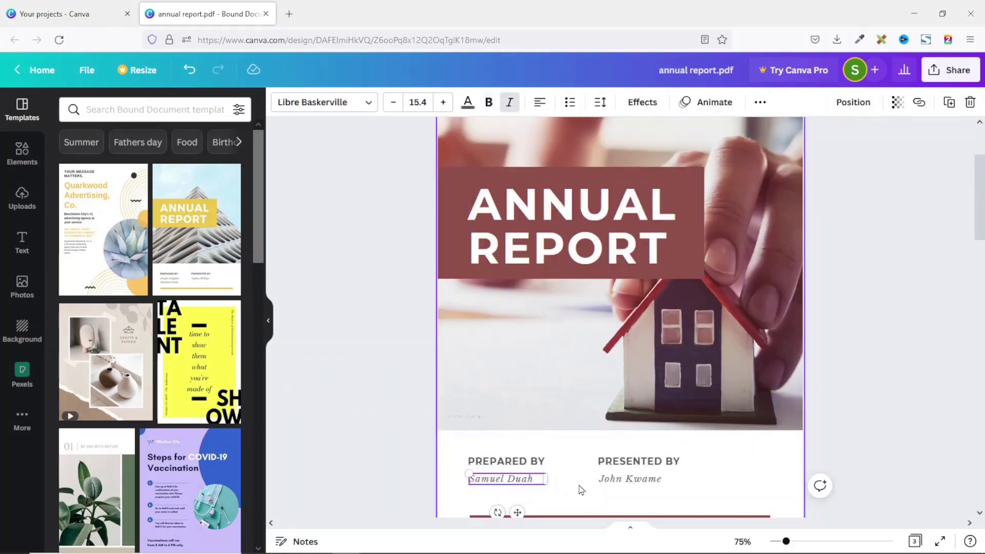
- Change the cover title to MONTHLY REPORT and widen it to wrap onto two lines
click(548, 204)
double_click(548, 203)
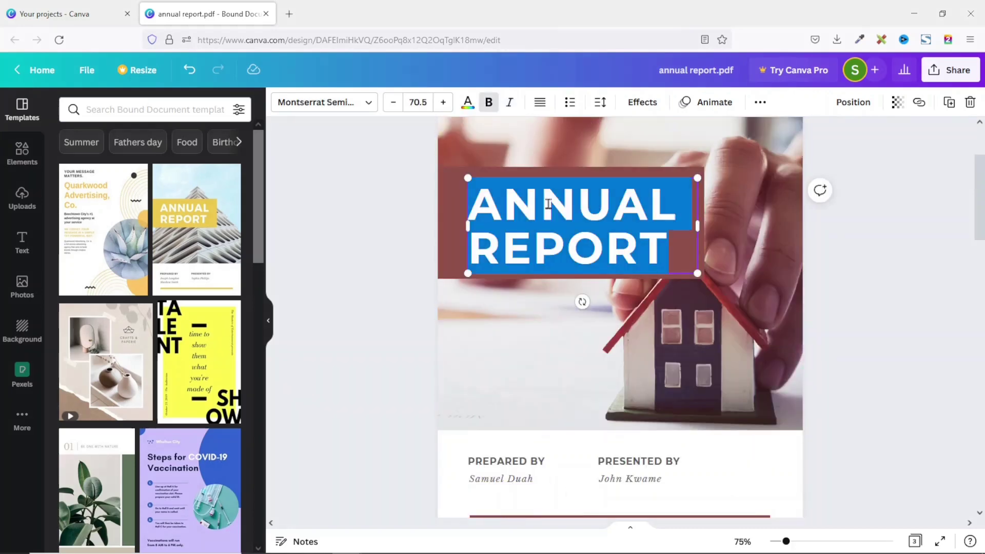
click(548, 204)
double_click(548, 204)
text(MONTHLY)
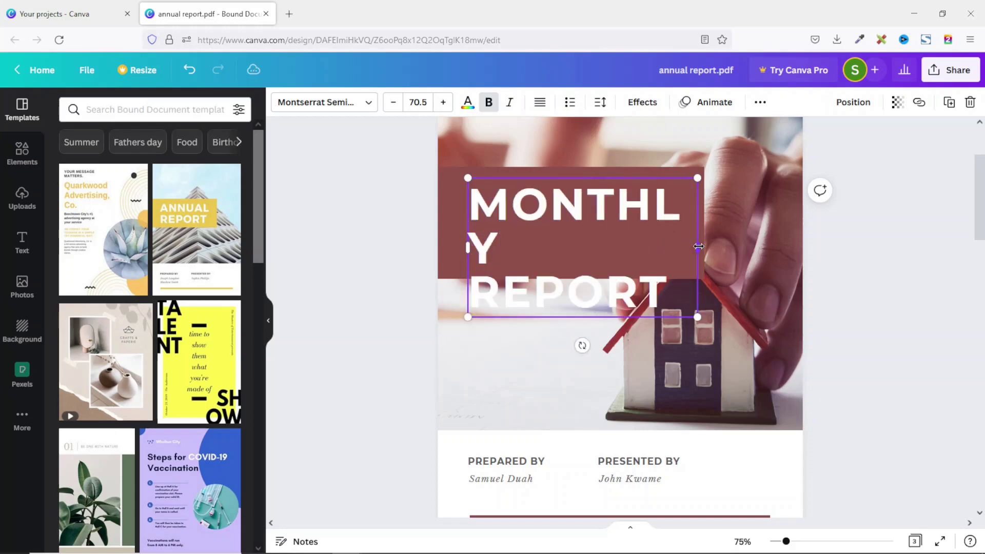
drag(698, 246, 719, 254)
click(711, 492)
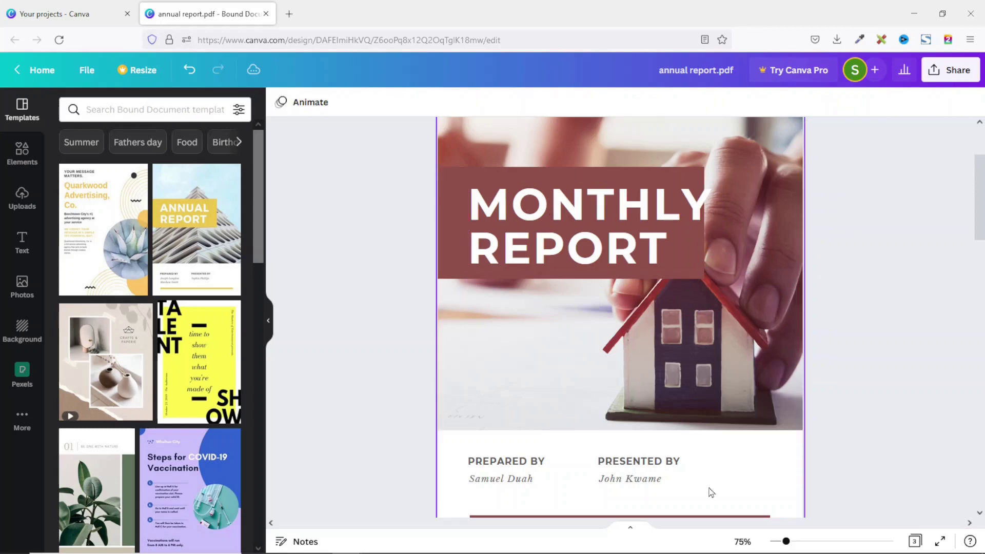
- Enlarge the maroon box behind the title so it fully covers MONTHLY REPORT
click(457, 243)
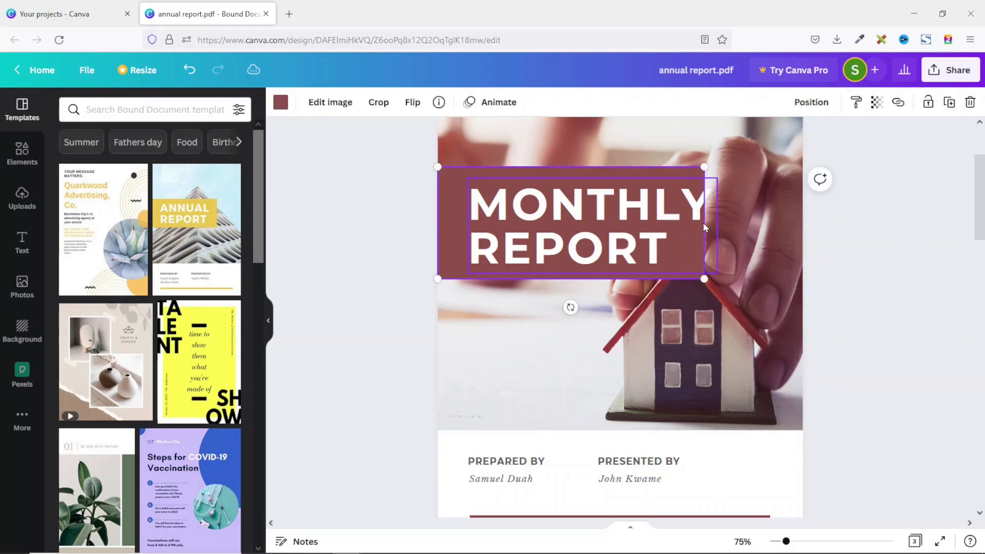
drag(703, 167, 731, 156)
drag(731, 278, 742, 283)
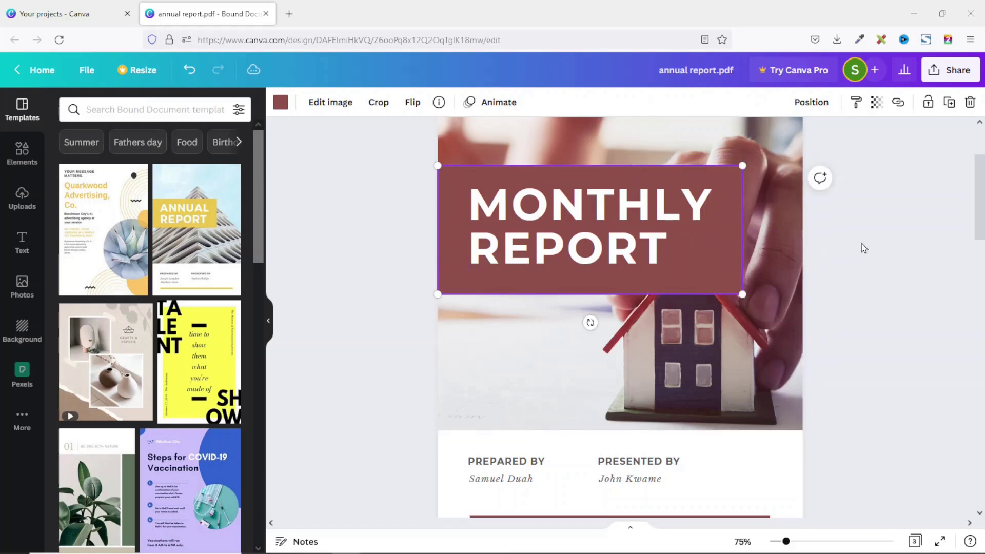
click(845, 315)
scroll(845, 315, up, 3)
- Search photos for 'real estate' and place the hand-holding-model-house photo behind the cover title
click(661, 206)
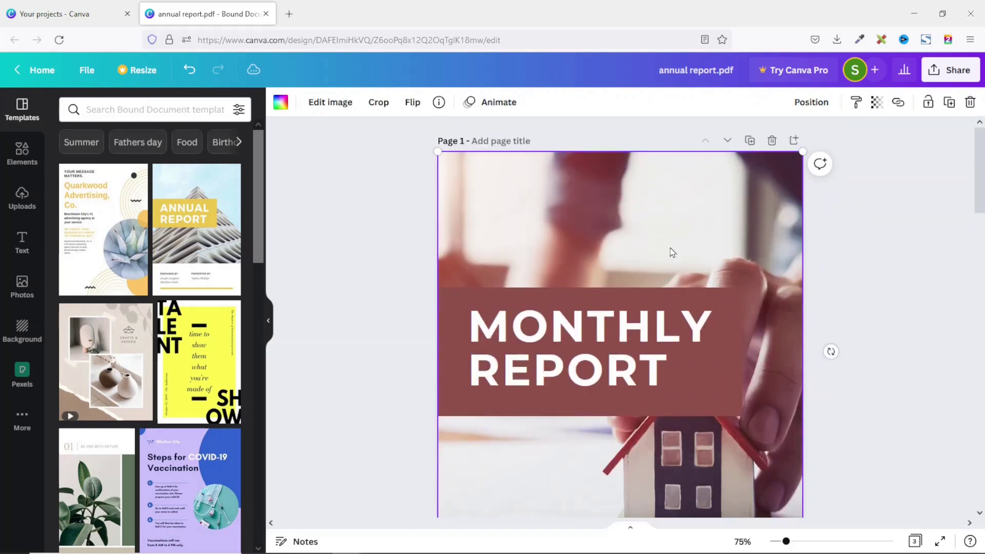
click(20, 287)
click(170, 110)
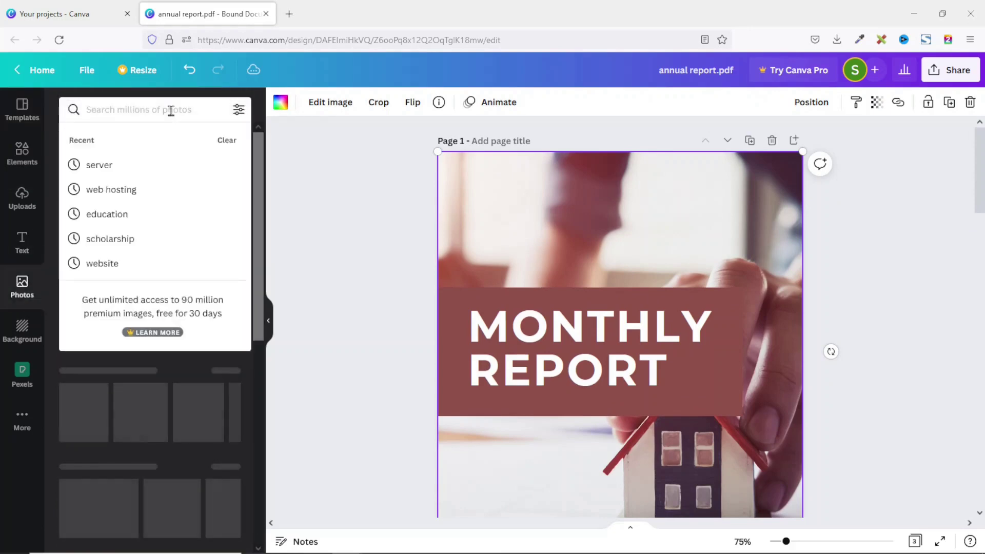
text(RE)
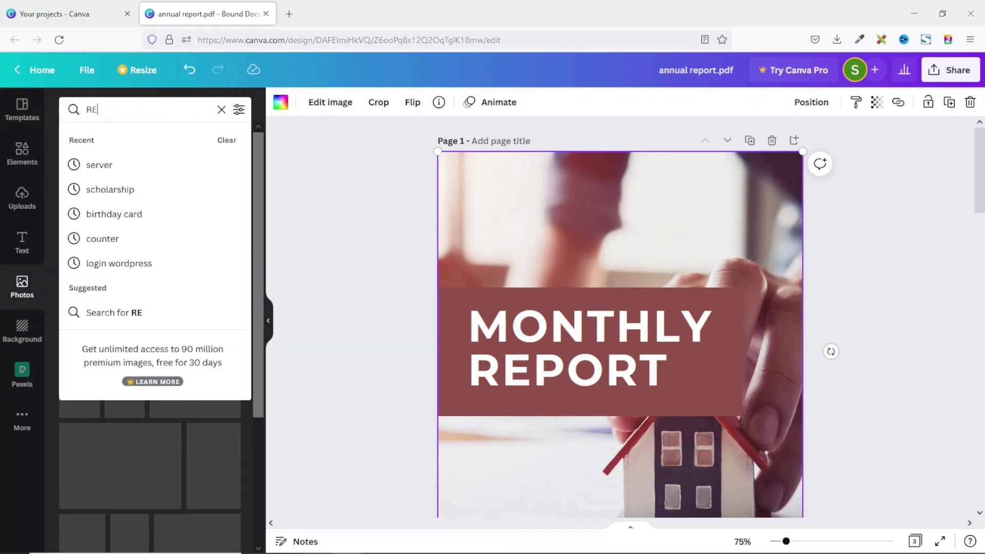
text(AL ESTATE)
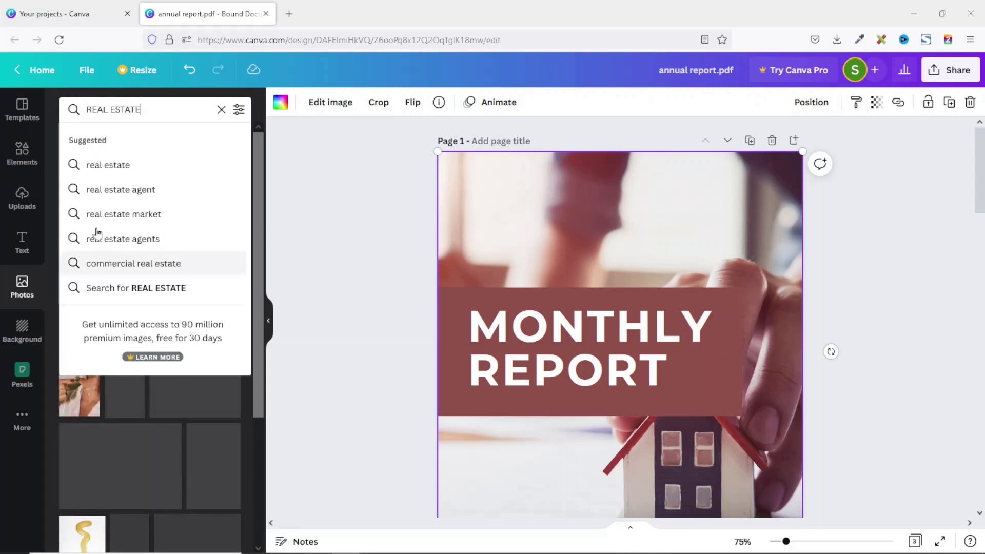
click(108, 165)
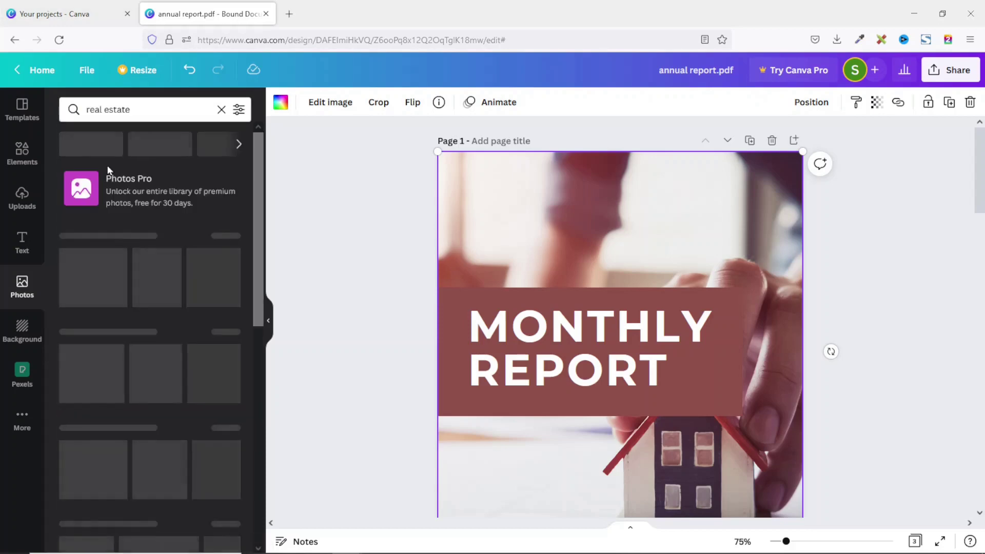
click(102, 256)
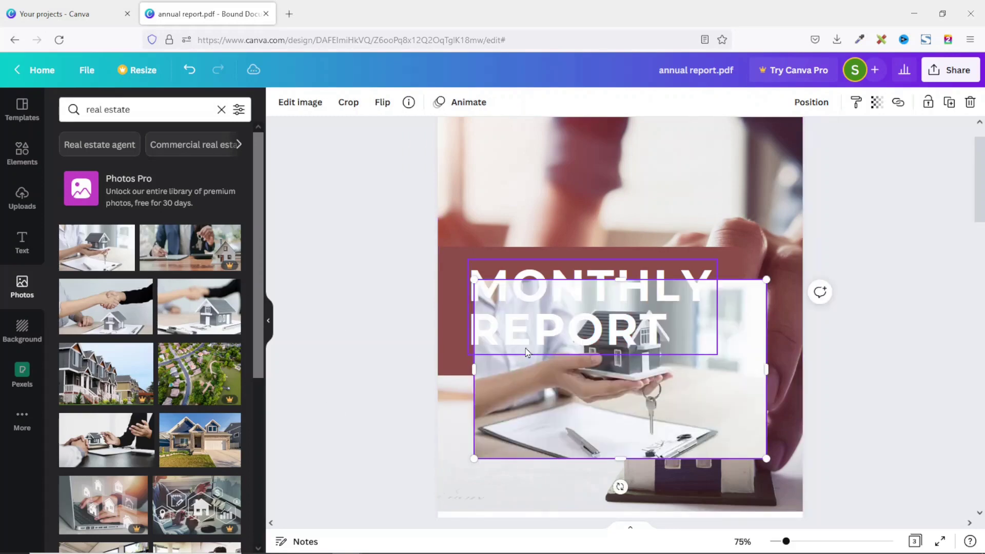
drag(446, 226, 329, 138)
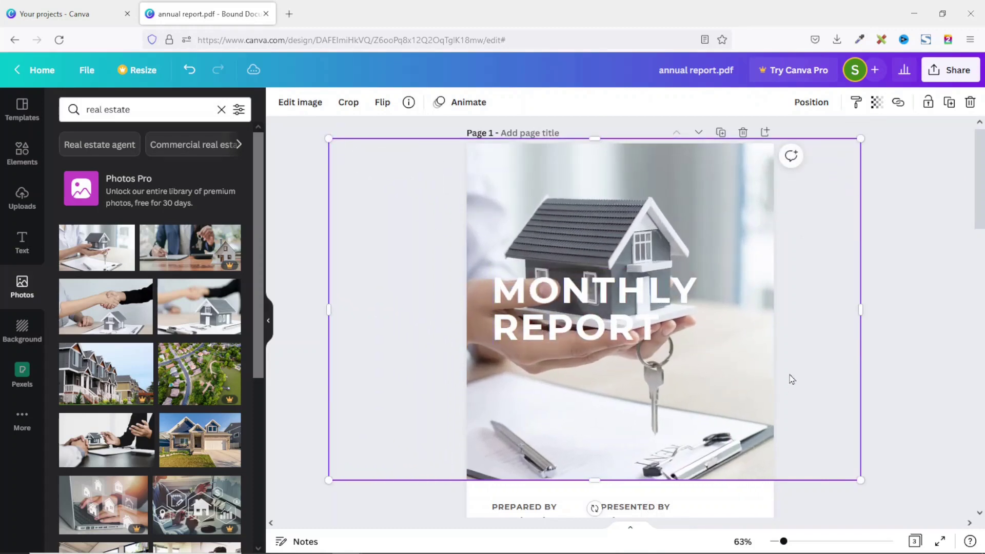
drag(592, 188, 666, 186)
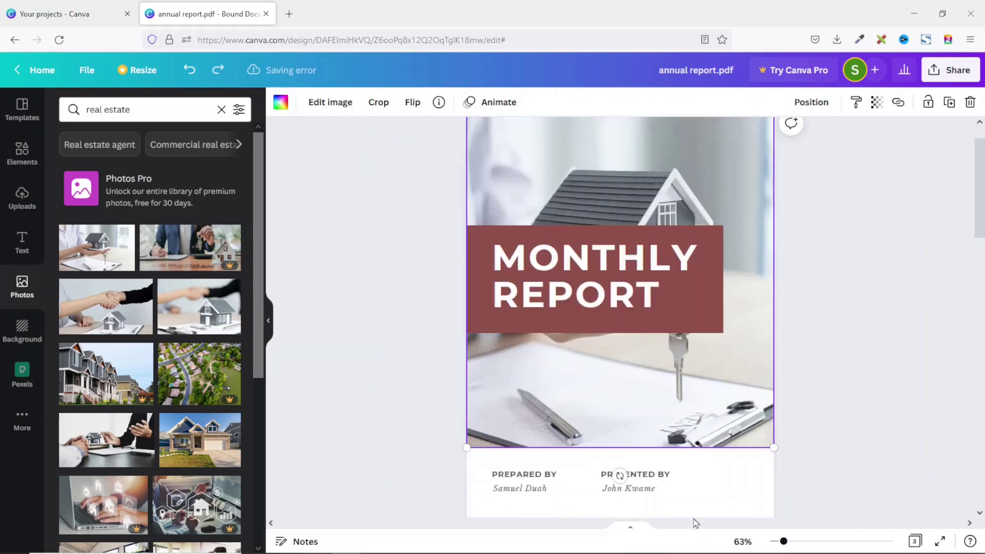
click(8, 244)
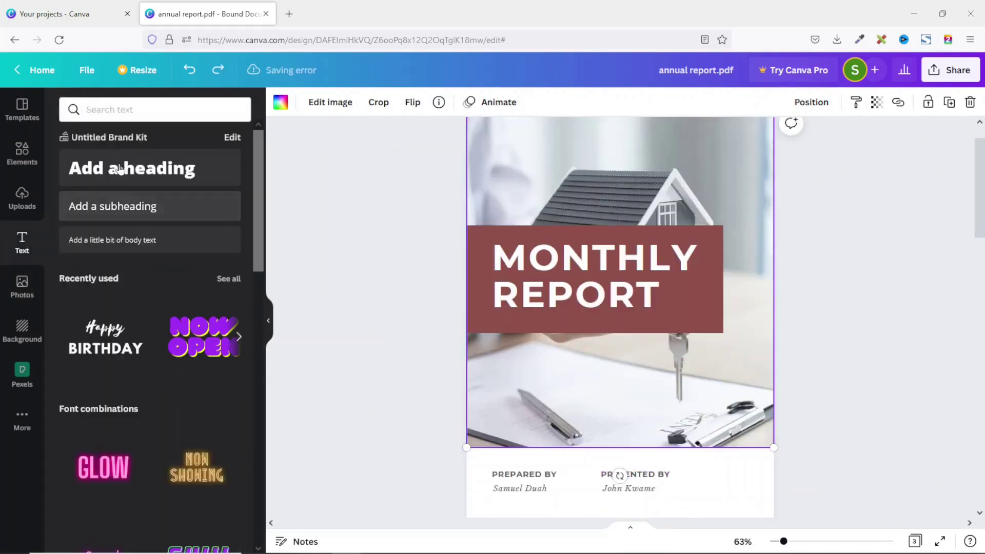
- Add a left-aligned FOR JUNE heading on the cover photo, lined up below MONTHLY REPORT
click(118, 171)
drag(640, 460, 639, 373)
triple_click(640, 378)
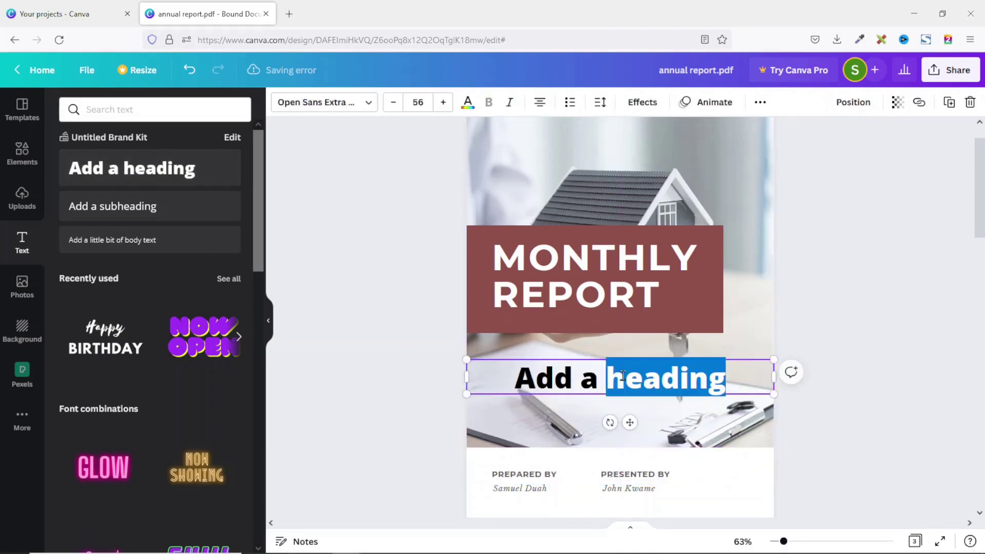
text(FOR JUNE)
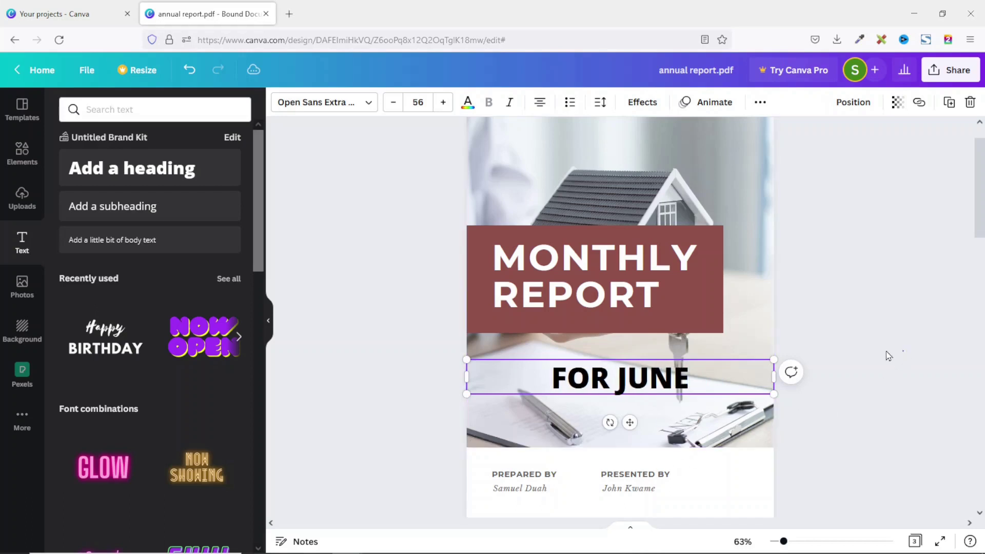
drag(616, 377, 615, 362)
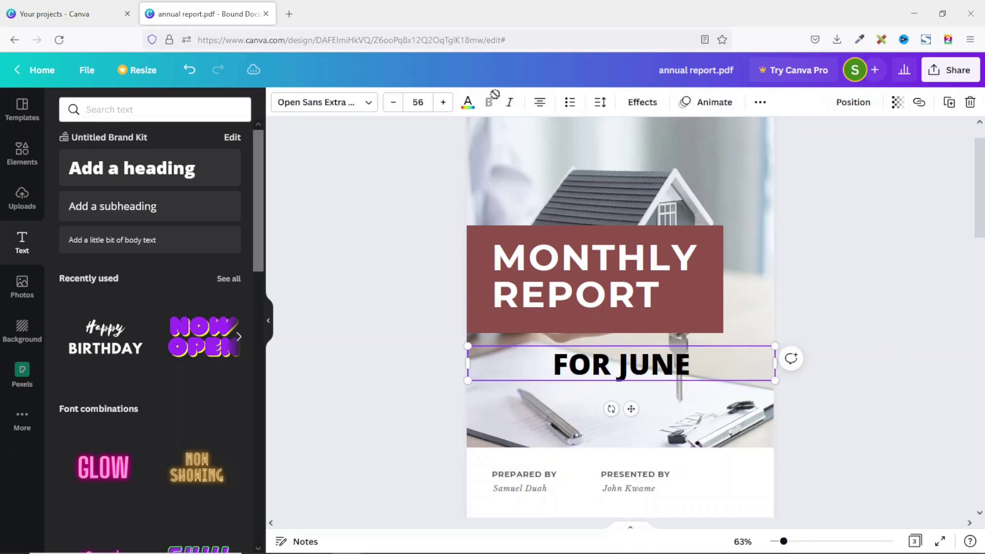
click(539, 102)
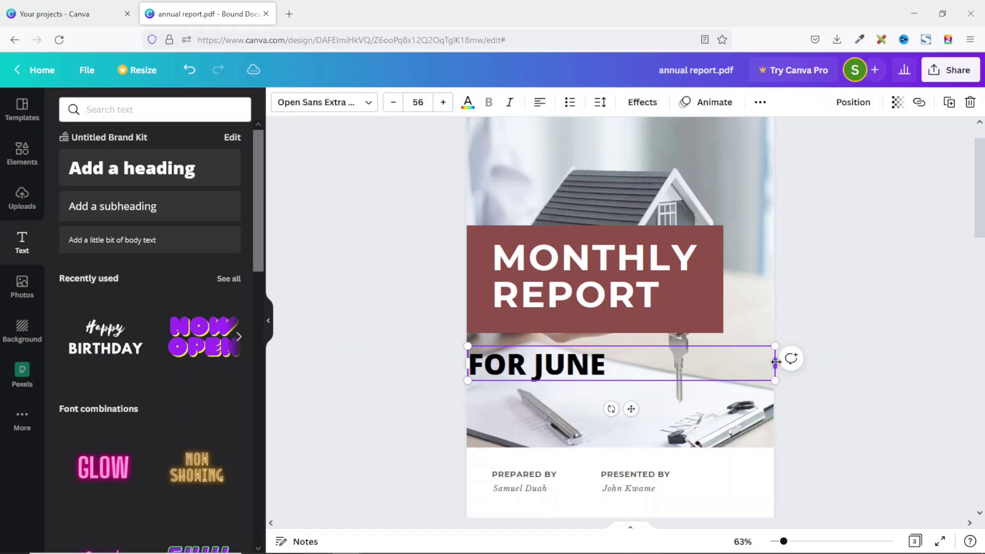
drag(775, 363, 620, 357)
drag(543, 371, 566, 360)
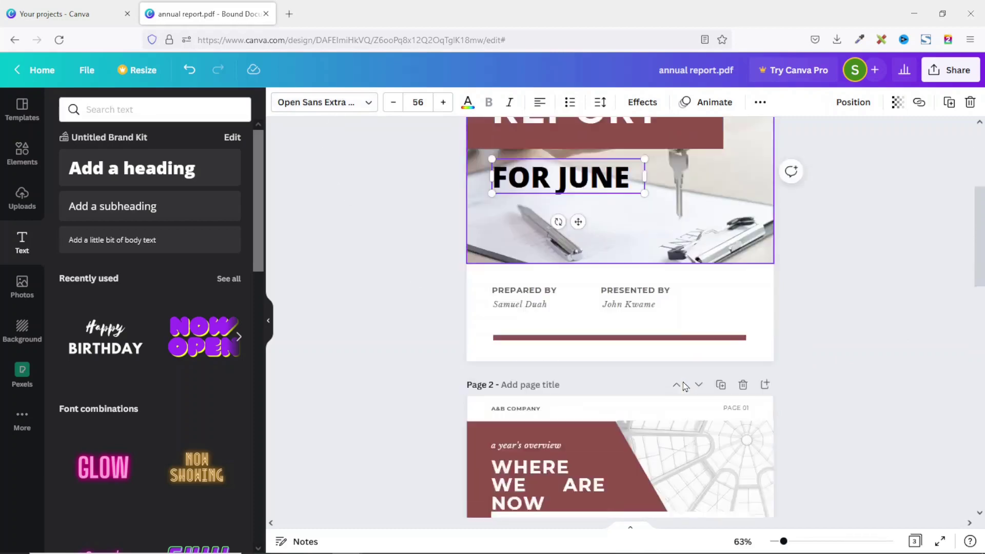
scroll(684, 386, down, 6)
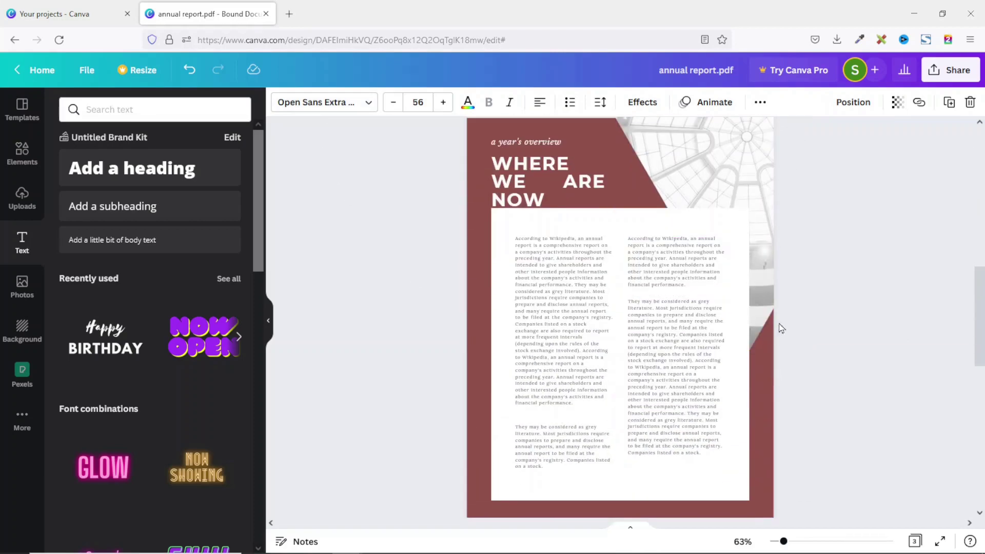
- Replace page 2's A&B COMPANY header with TEMPLATE WARRIORS on a single line
scroll(641, 252, up, 1)
click(512, 147)
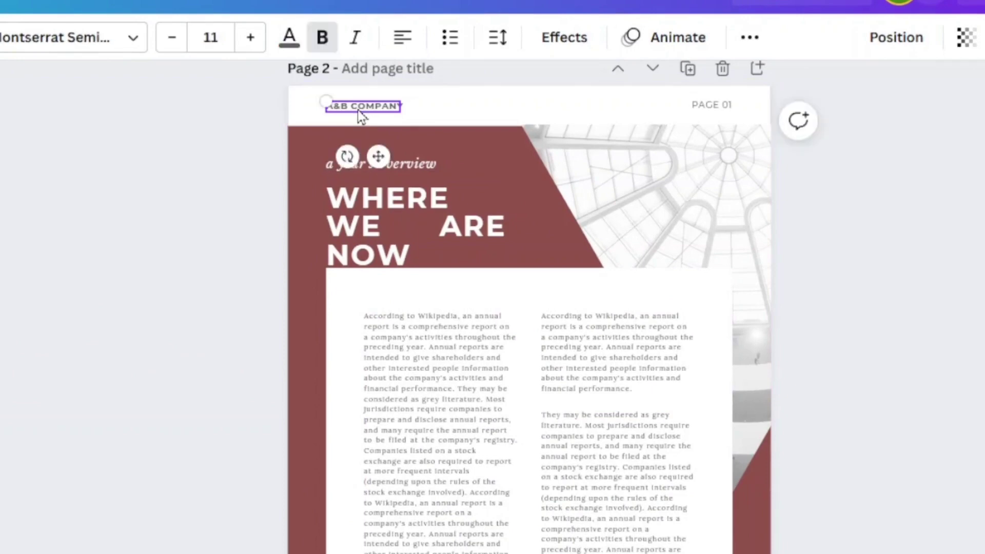
double_click(361, 115)
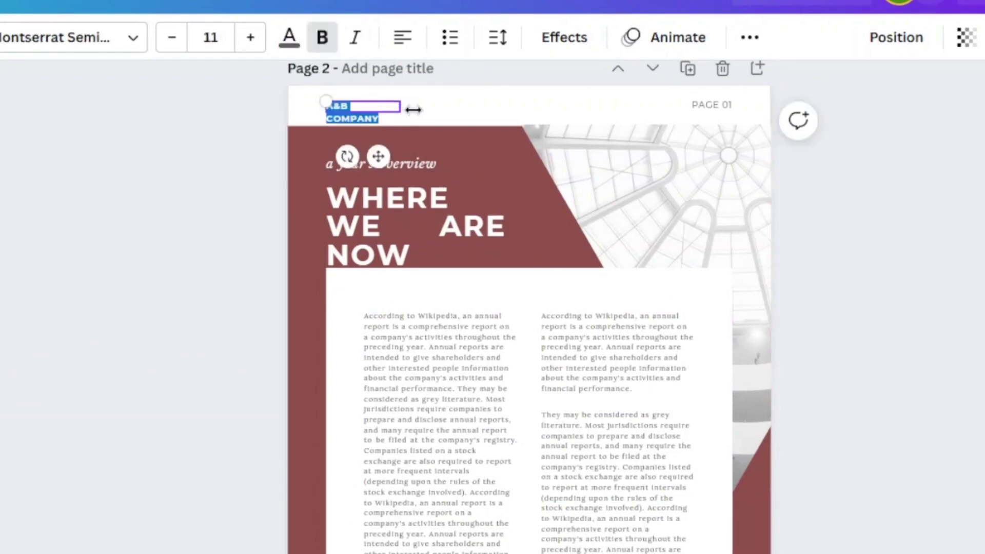
drag(401, 100, 487, 108)
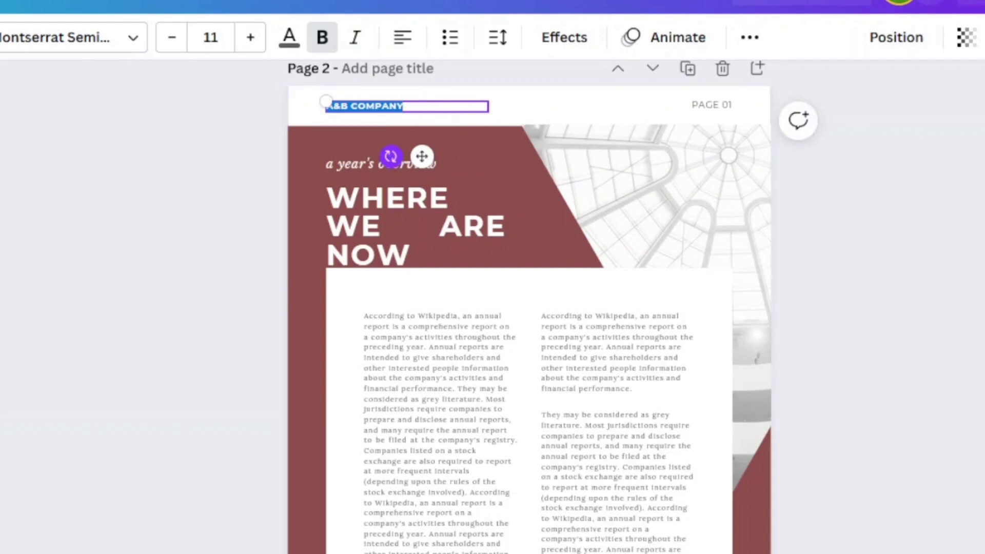
text(TEMPLATE WARRIORS)
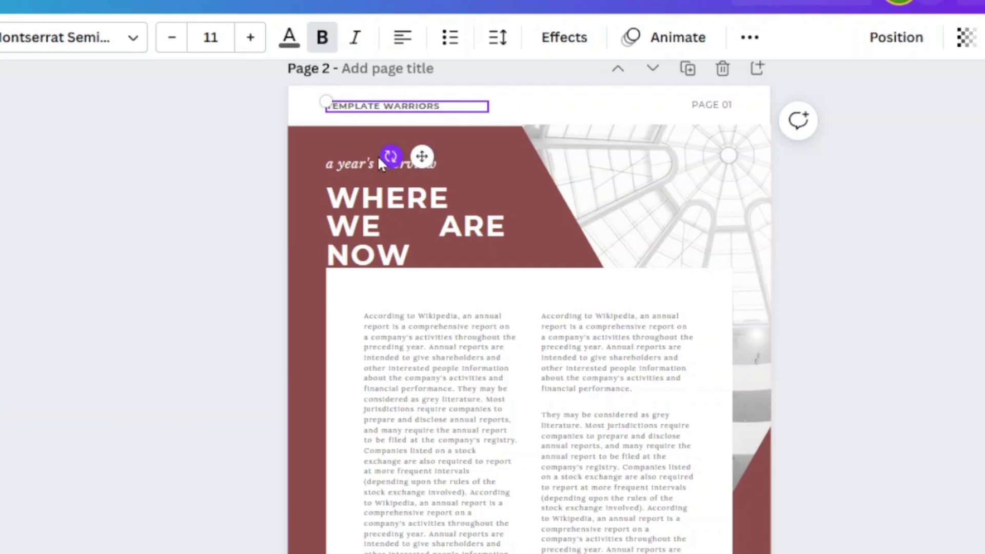
- Bold PAGE 01 on one line and reflow the title to WHERE WE / ARE NOW
click(718, 109)
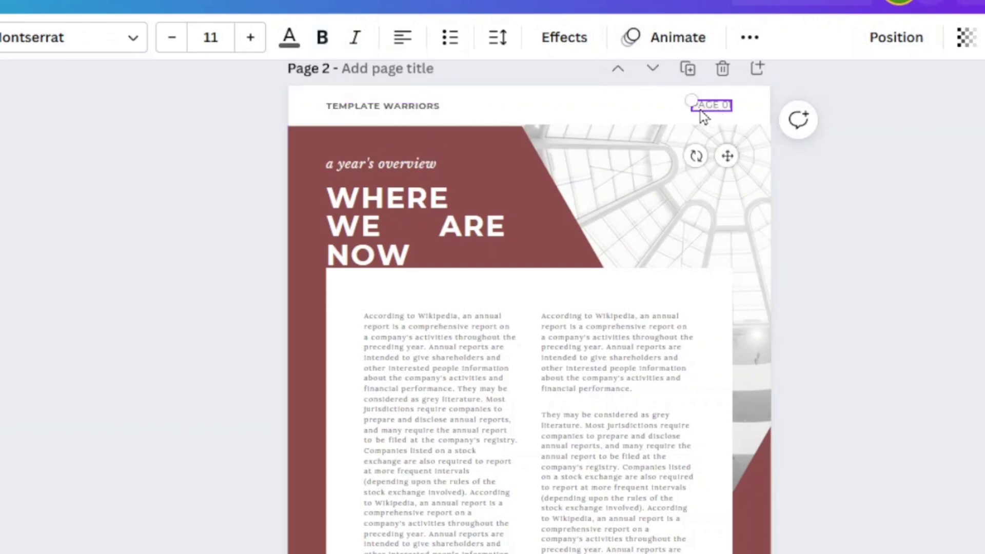
click(322, 37)
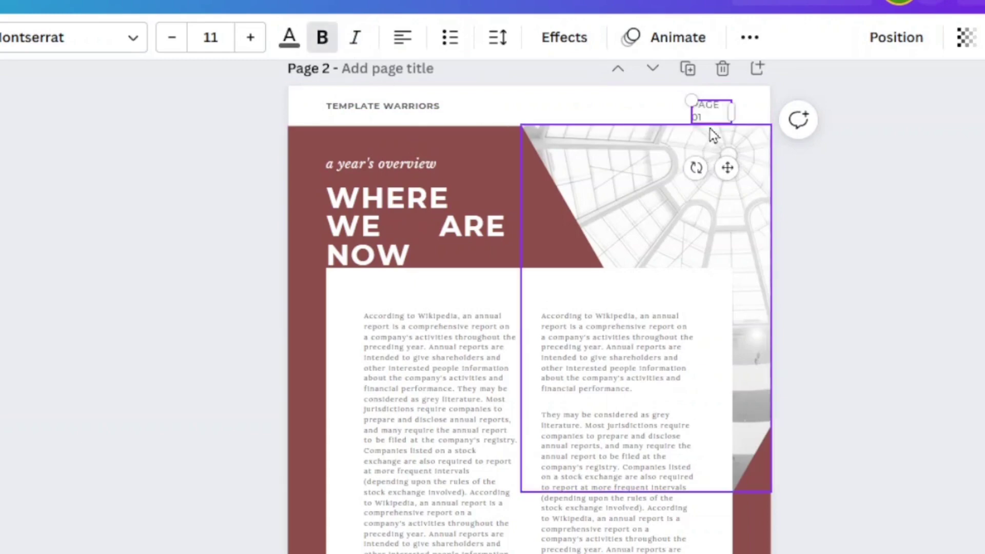
drag(691, 112, 682, 132)
click(873, 325)
click(385, 220)
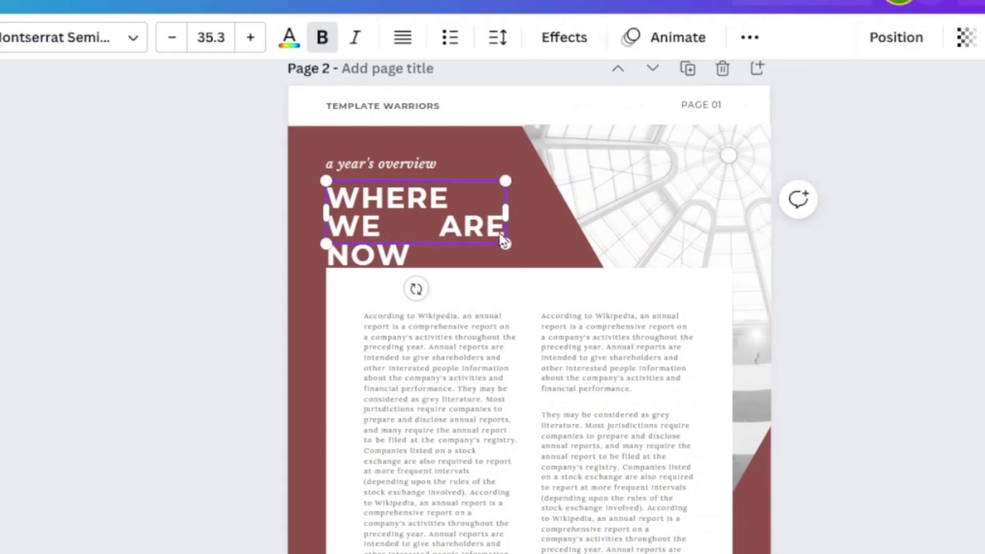
drag(508, 213, 523, 228)
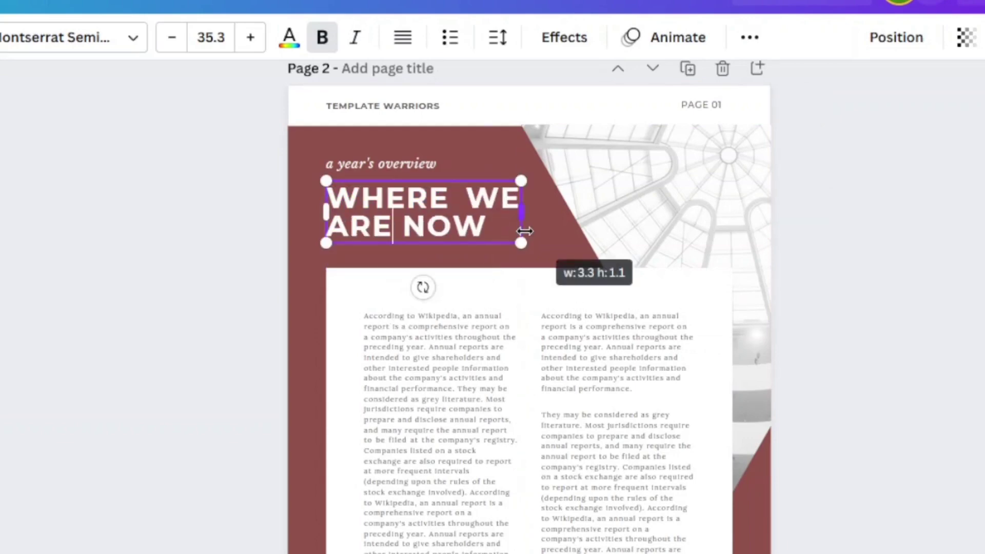
- Delete the lower paragraph in page 2's left column
click(887, 380)
scroll(888, 381, down, 2)
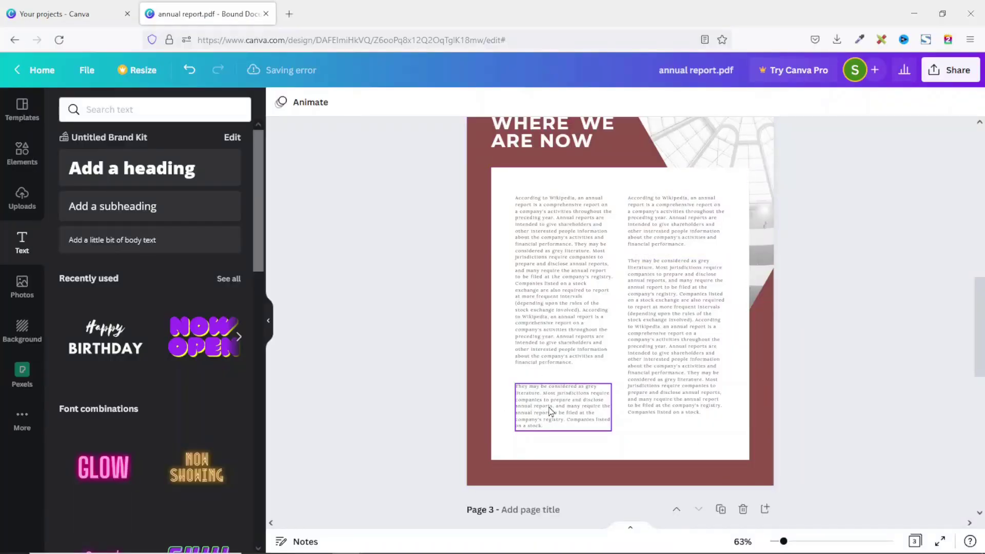
click(551, 411)
key(Delete)
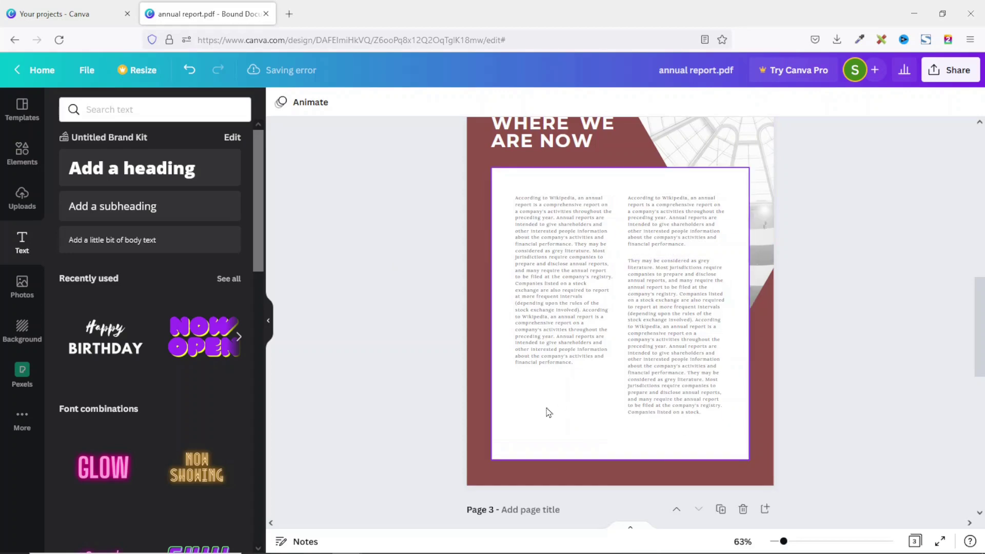
- Place a small handshake-and-house photo in the gap beneath the left text column
click(22, 285)
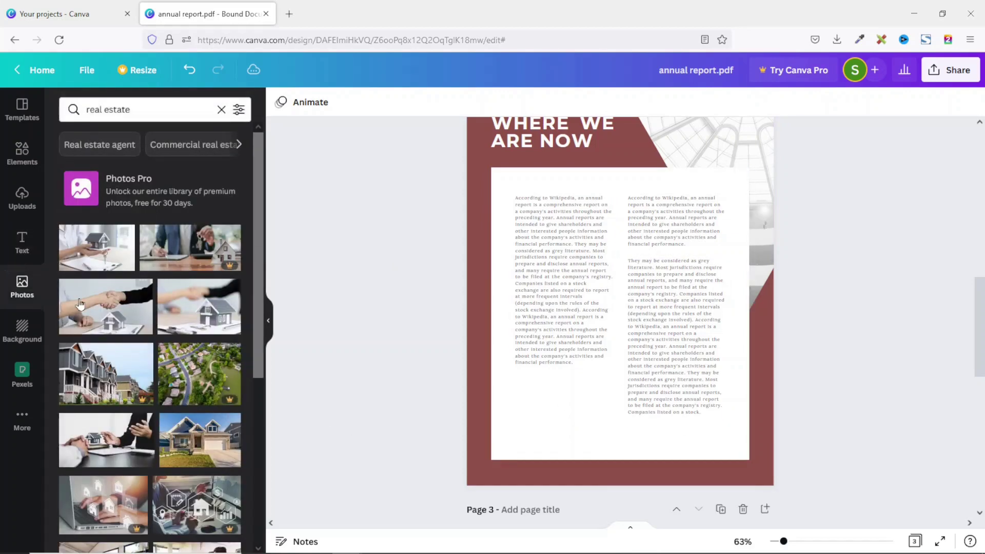
click(106, 306)
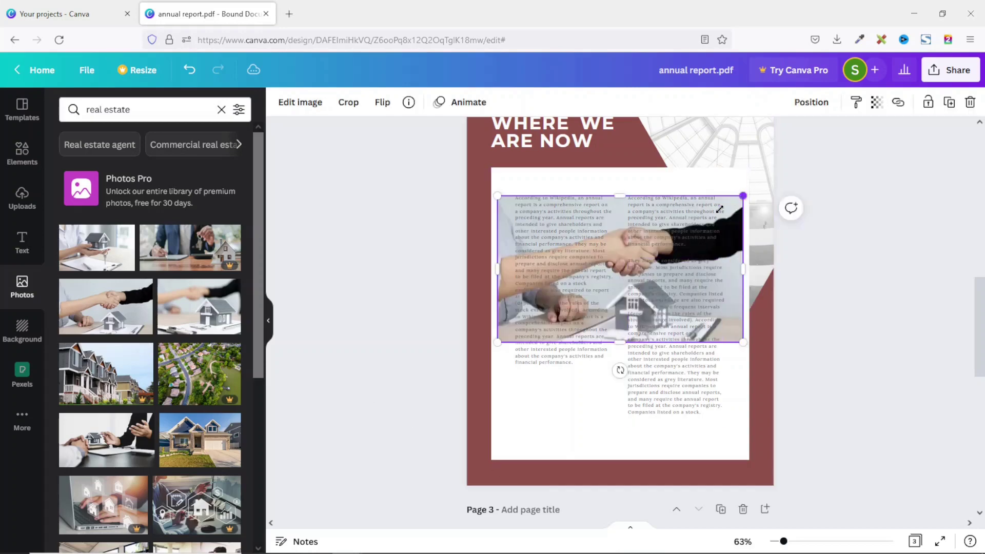
drag(719, 208, 601, 268)
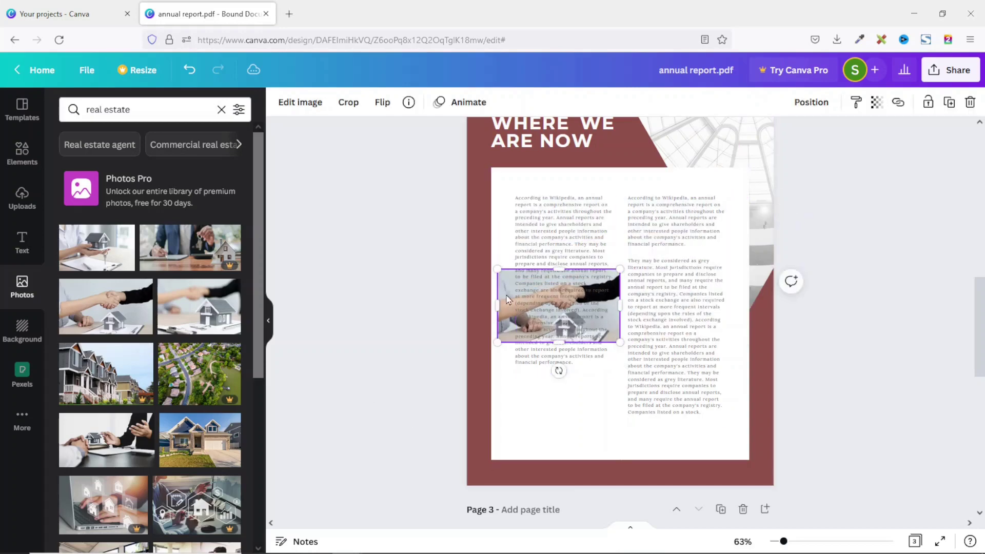
drag(506, 299, 522, 401)
drag(627, 443, 613, 432)
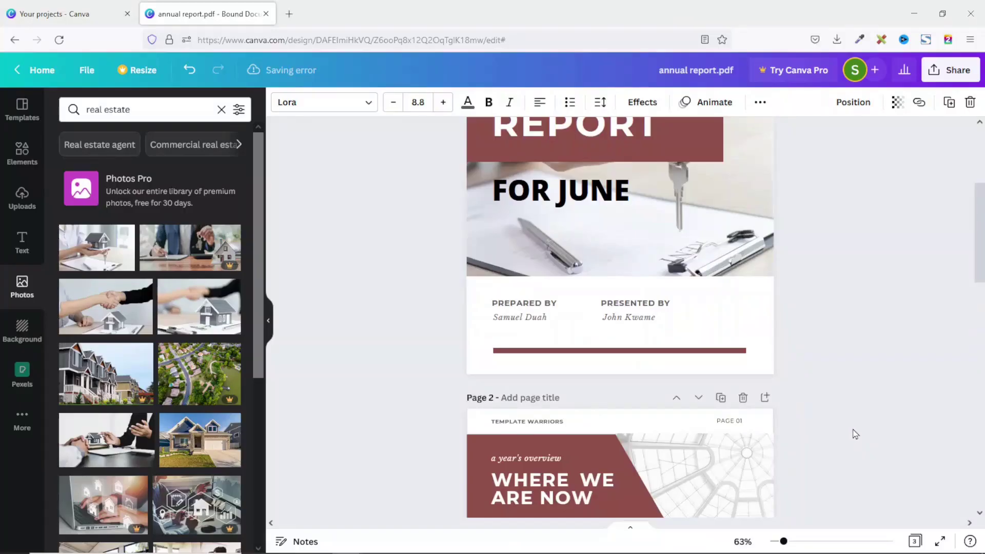
scroll(854, 411, down, 10)
- Add a blank page 4 and place the model-house-and-keys photo on it
scroll(855, 411, down, 2)
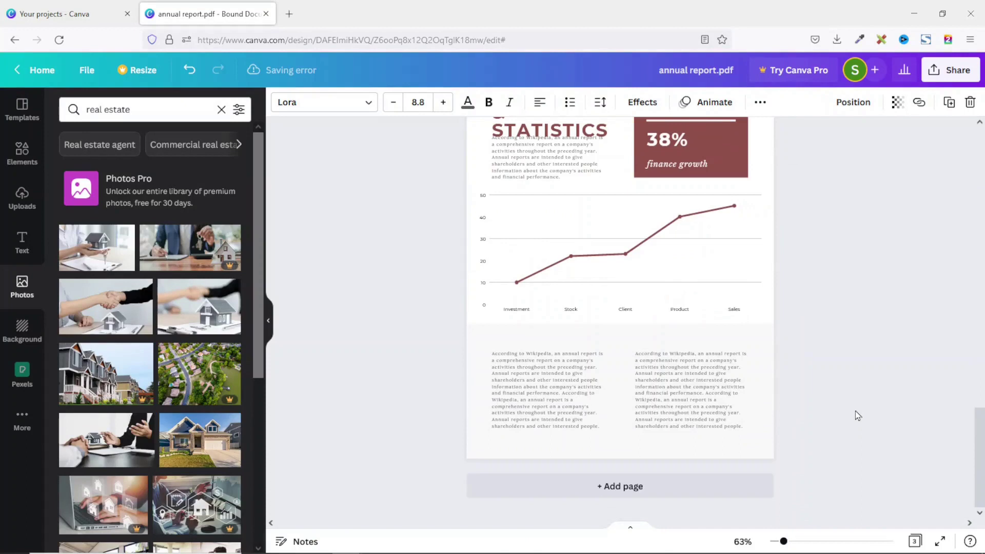
click(643, 492)
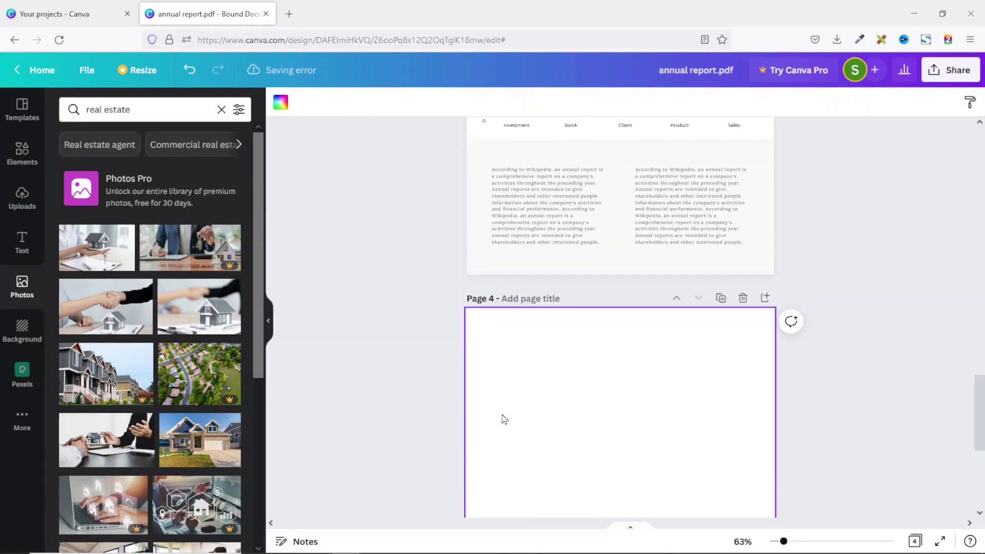
scroll(839, 405, down, 2)
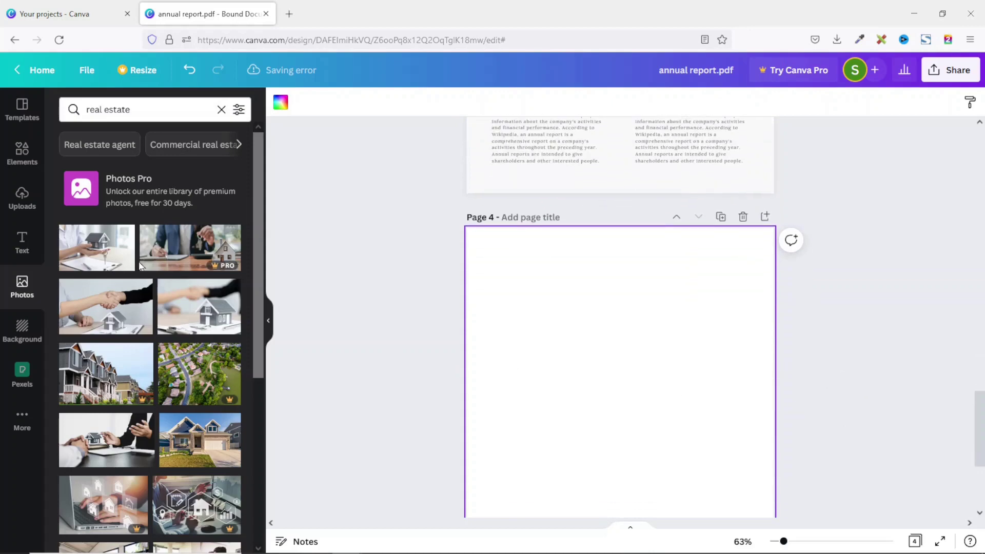
drag(132, 264, 587, 335)
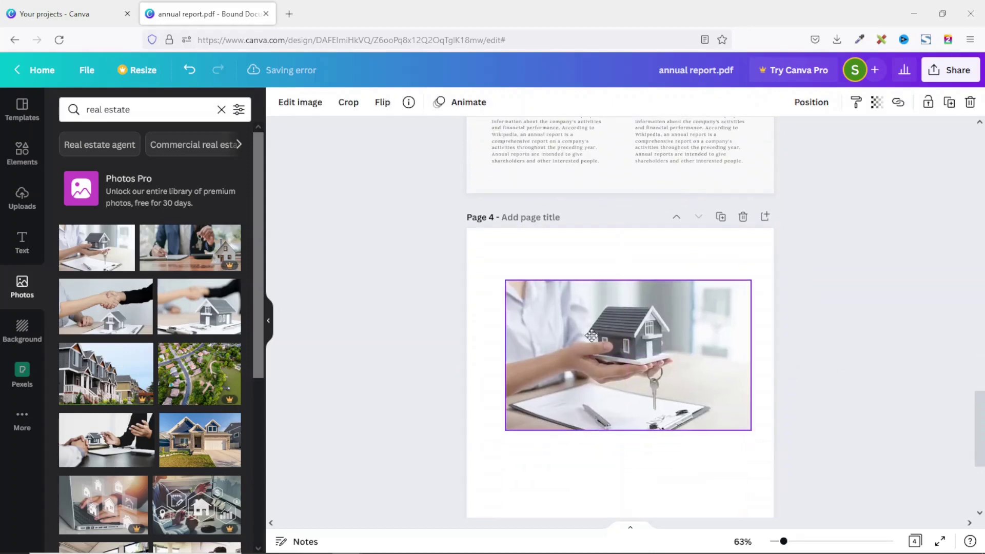
scroll(714, 452, down, 1)
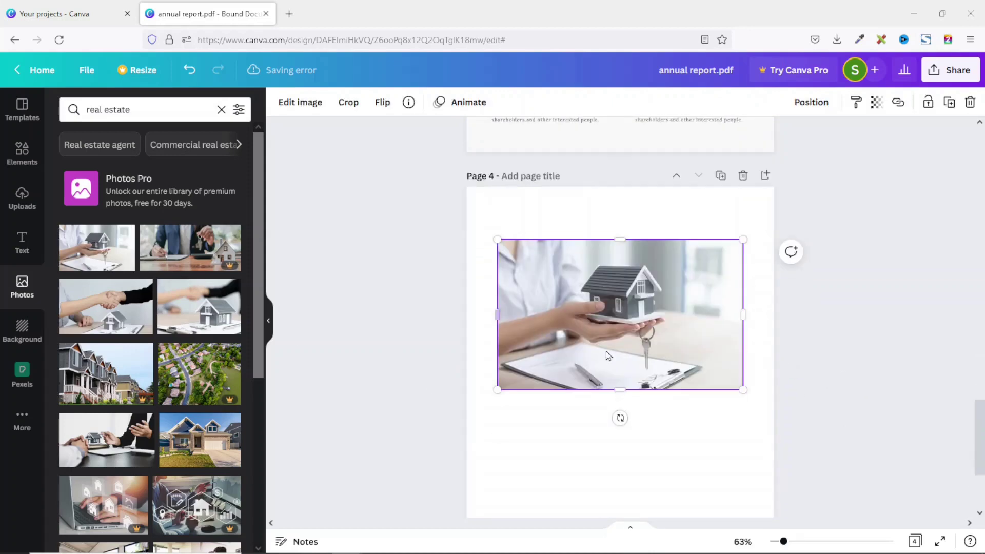
scroll(652, 421, down, 1)
scroll(652, 421, down, 2)
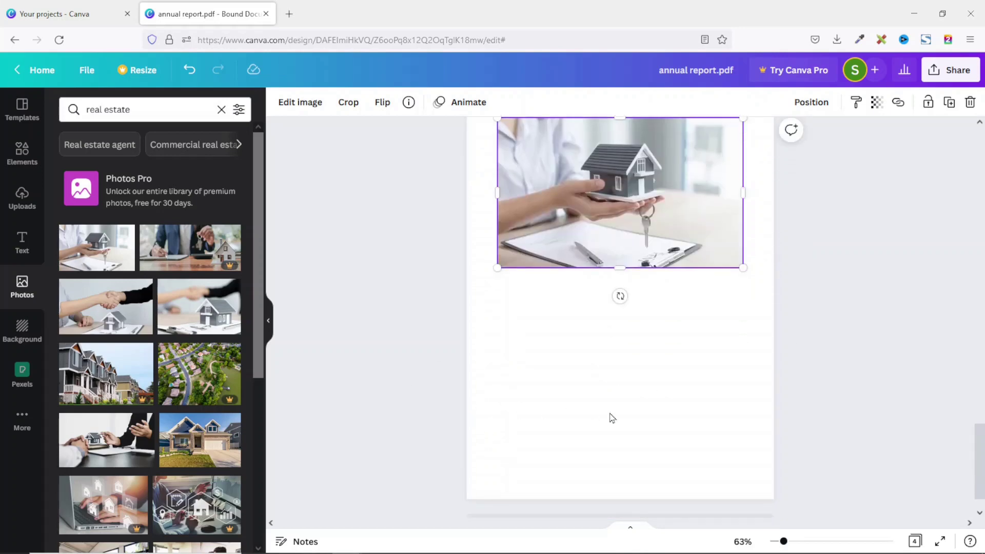
click(22, 244)
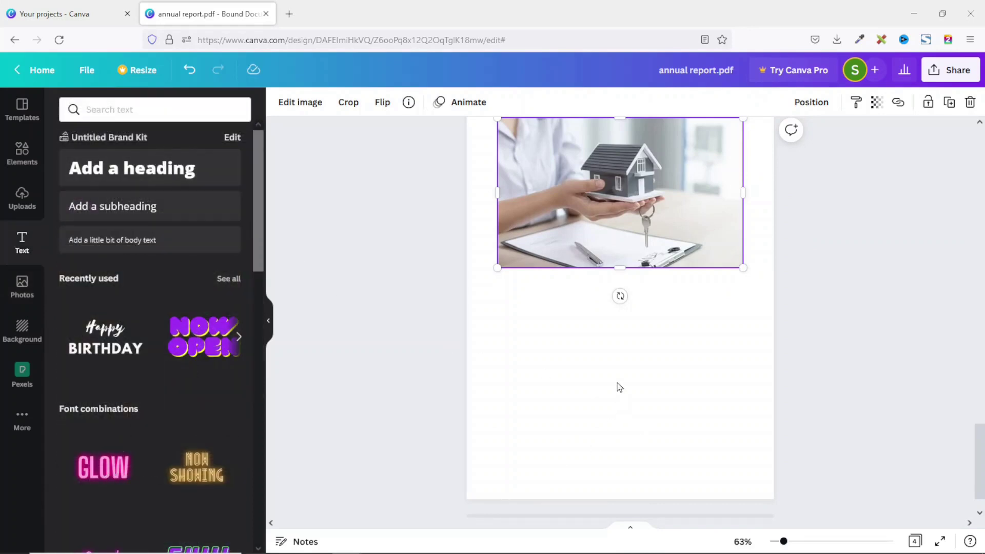
- Add pink glowing 'END OF PAGE' text at size 116 beneath the house photo
click(103, 467)
drag(627, 301, 631, 391)
double_click(641, 378)
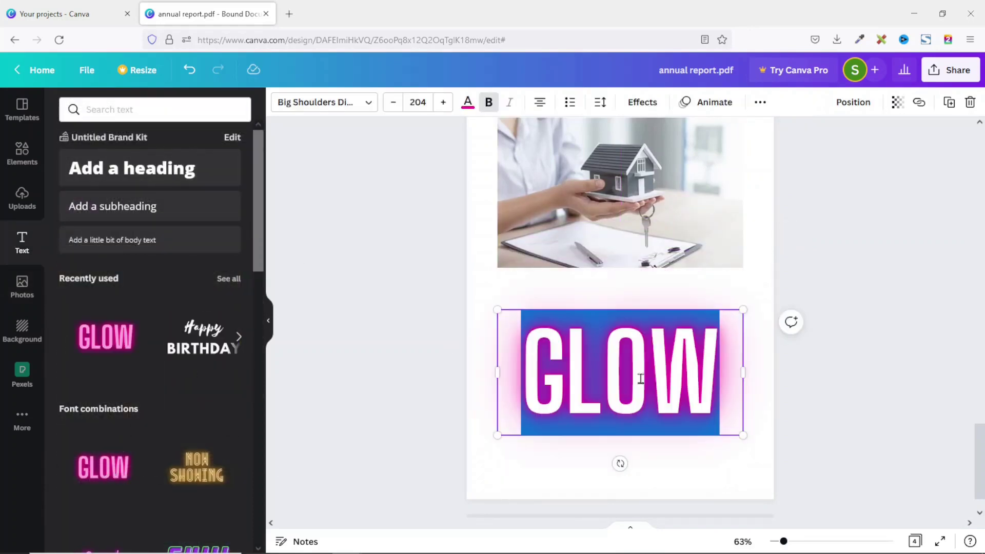
text(END OF PAGE)
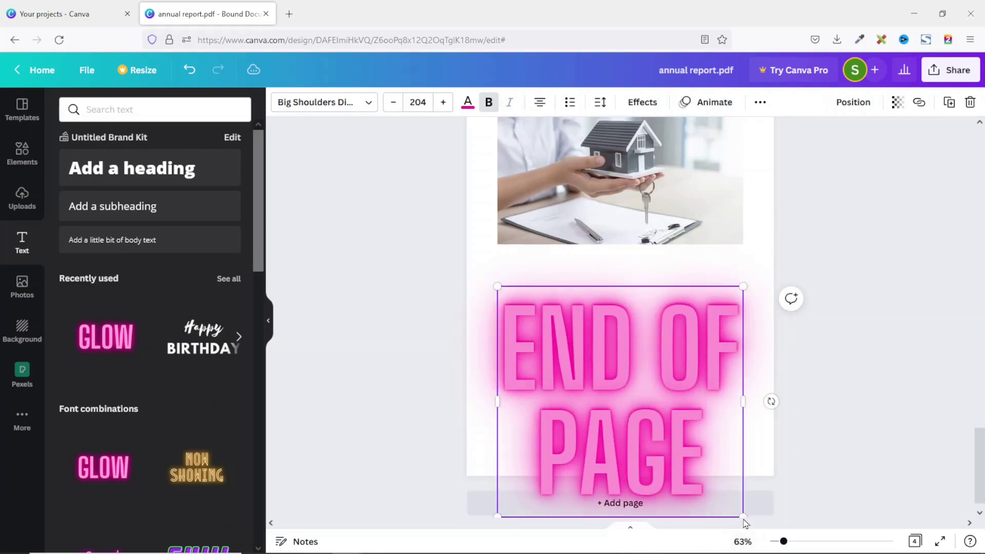
drag(743, 516, 677, 373)
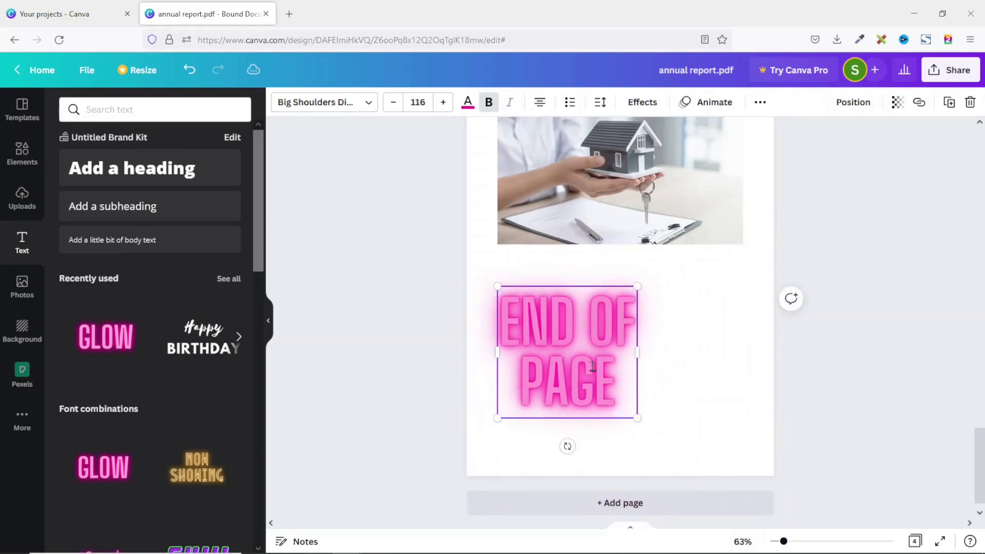
drag(570, 365, 620, 364)
click(671, 382)
- Insert a blank page after page 2 so the report has five pages
scroll(855, 395, up, 8)
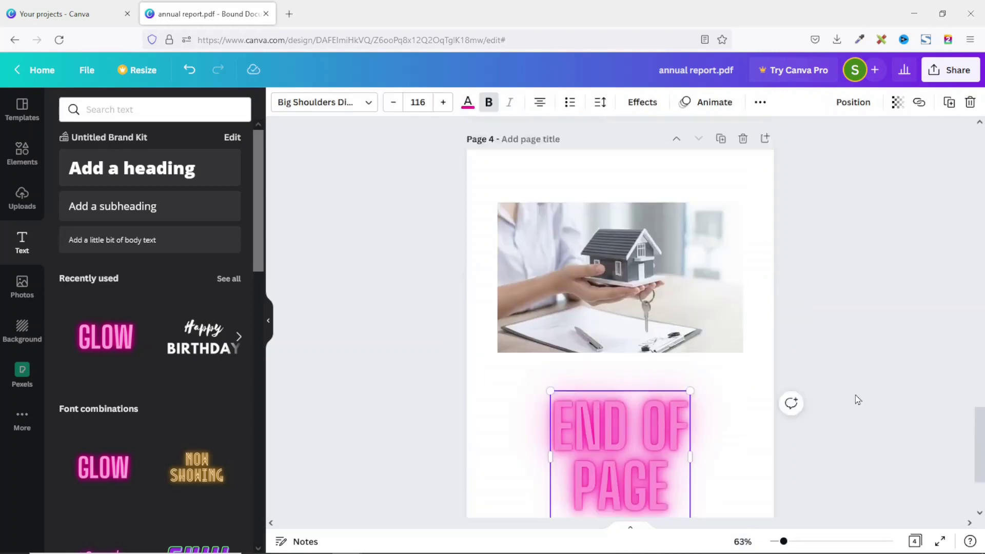
scroll(855, 394, up, 8)
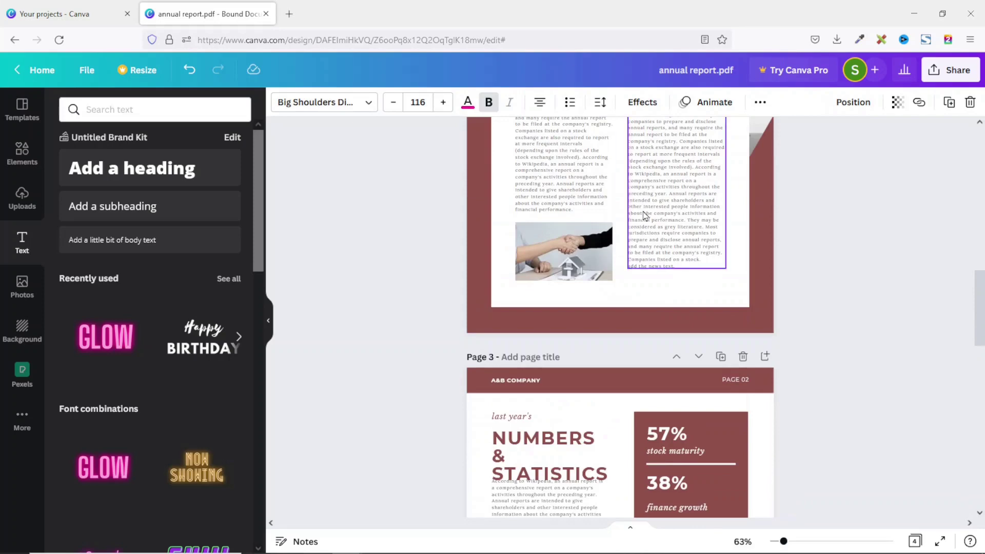
scroll(644, 215, up, 4)
scroll(645, 215, up, 10)
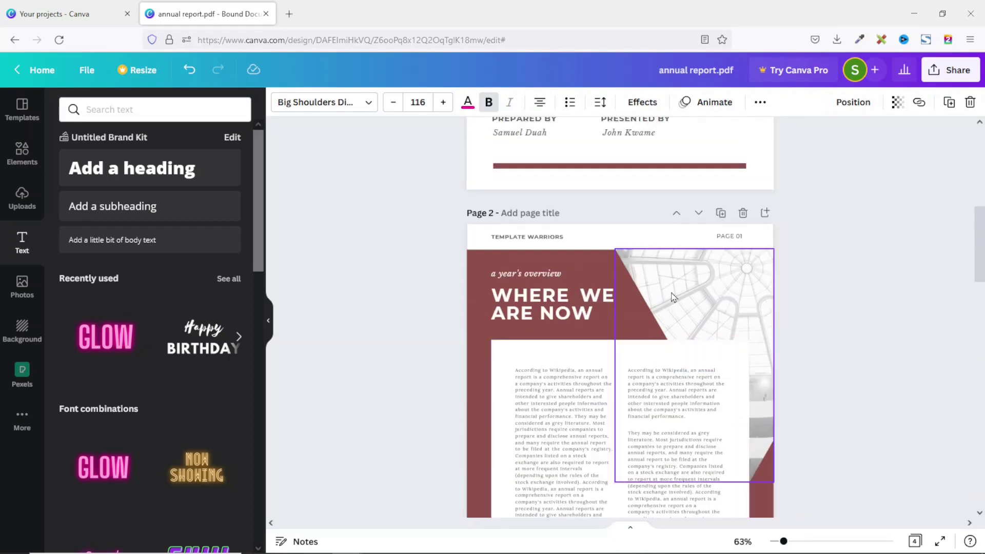
scroll(671, 296, down, 12)
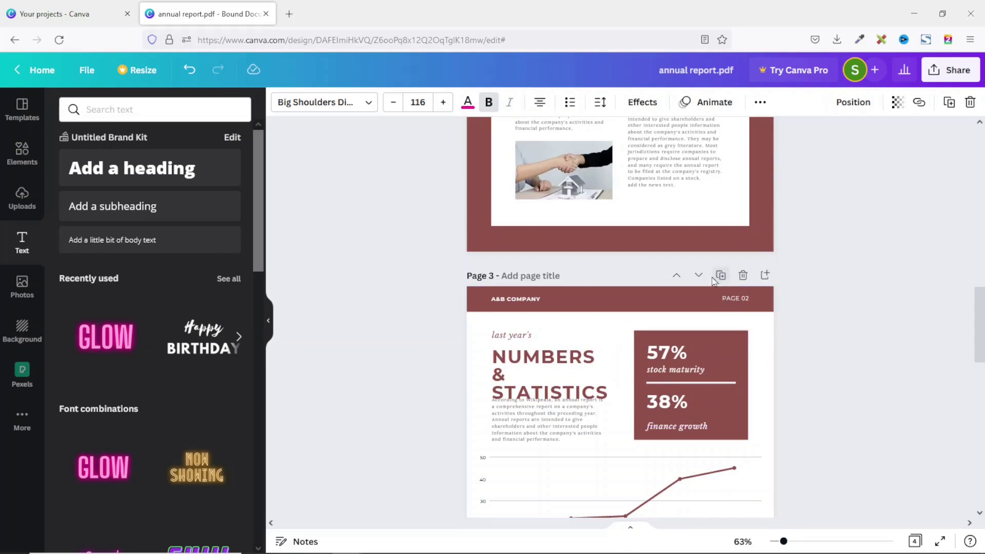
scroll(684, 434, up, 6)
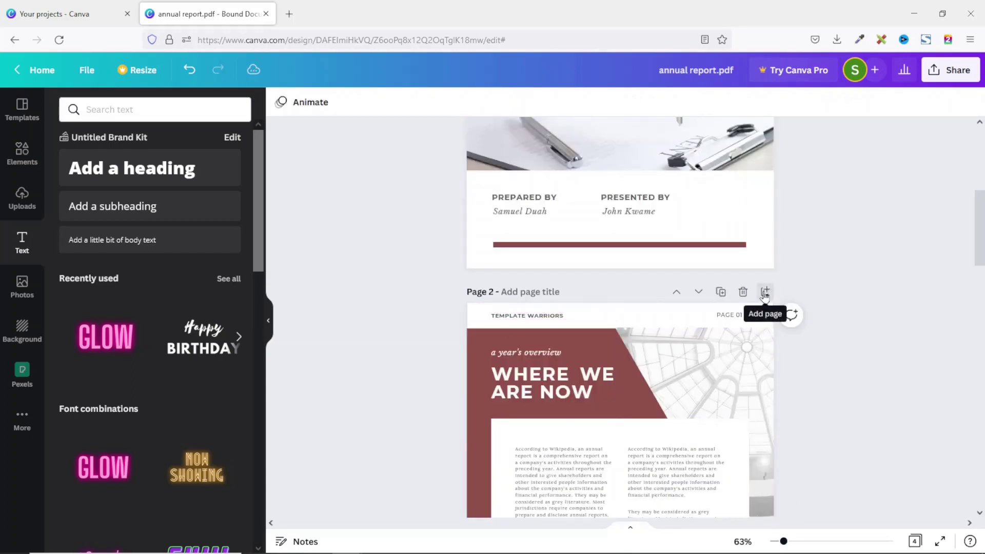
click(764, 292)
scroll(699, 402, down, 8)
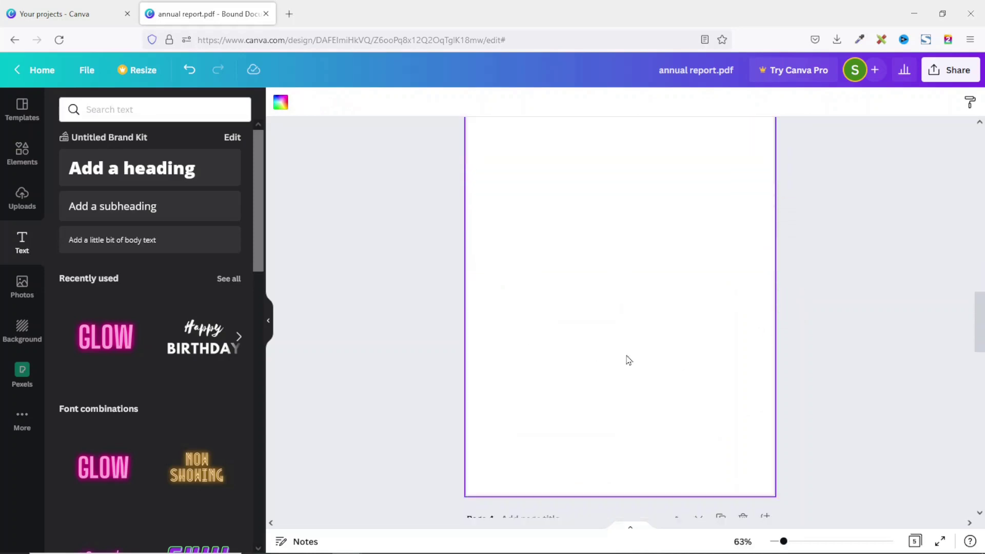
scroll(883, 359, up, 15)
scroll(883, 359, down, 5)
- Download all five pages of the report as a PDF Standard file
scroll(883, 356, up, 10)
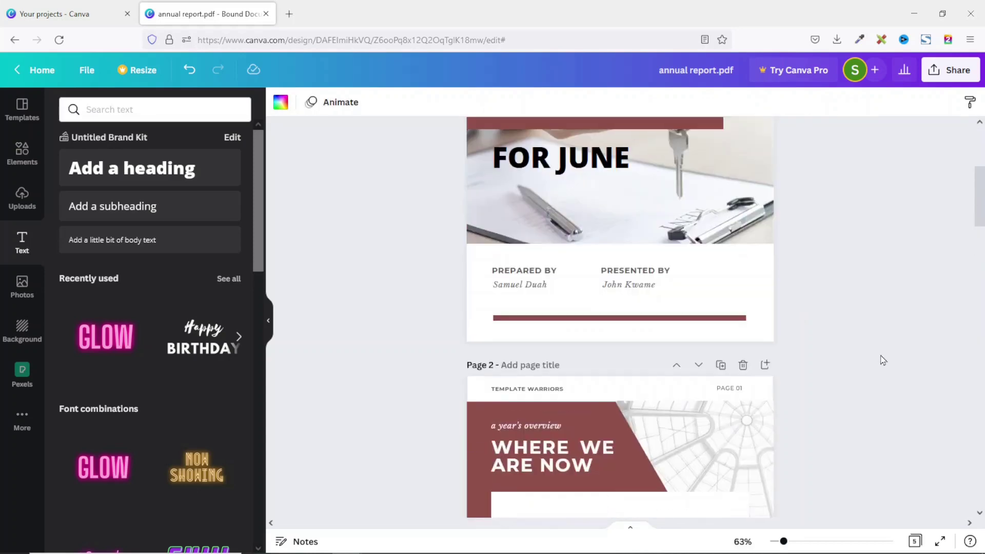
click(954, 71)
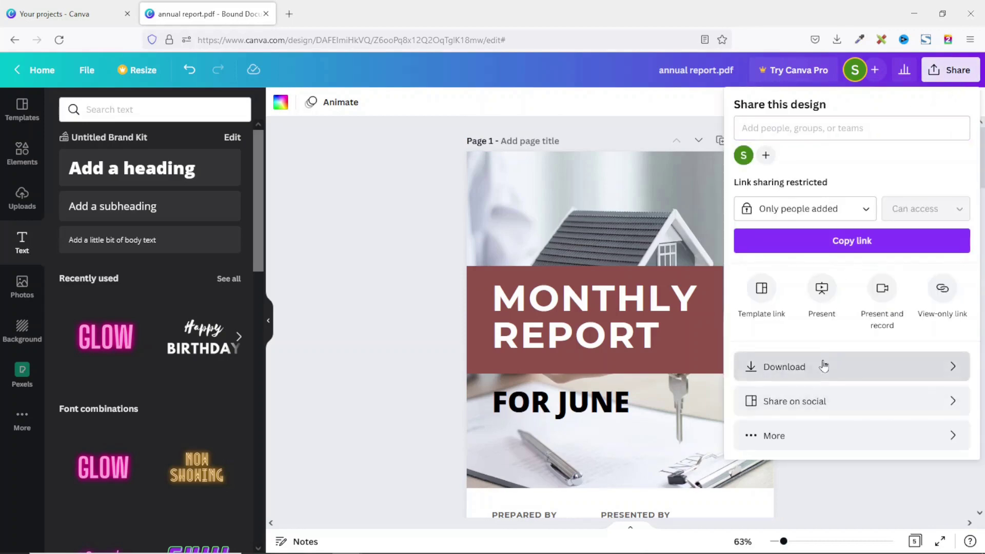
click(822, 367)
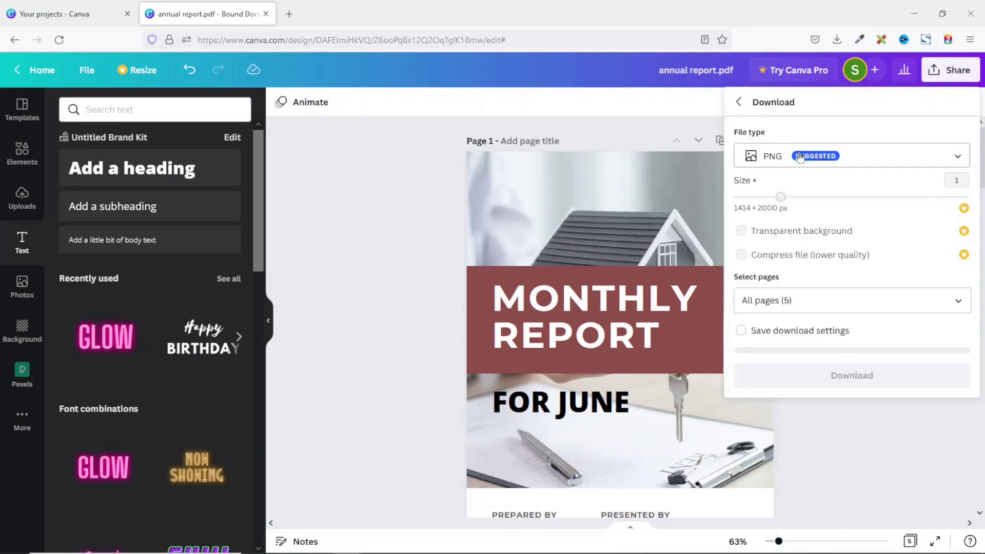
click(806, 161)
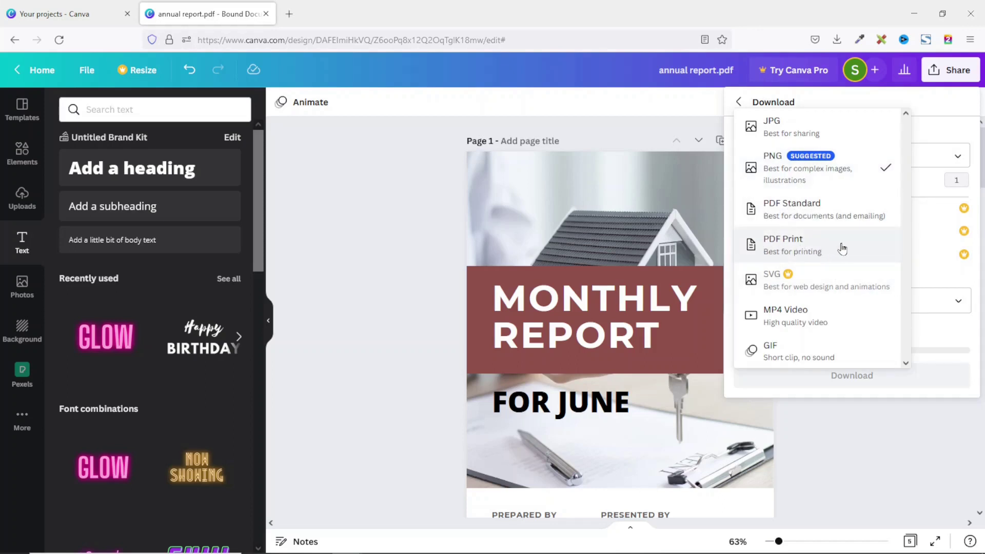
click(806, 212)
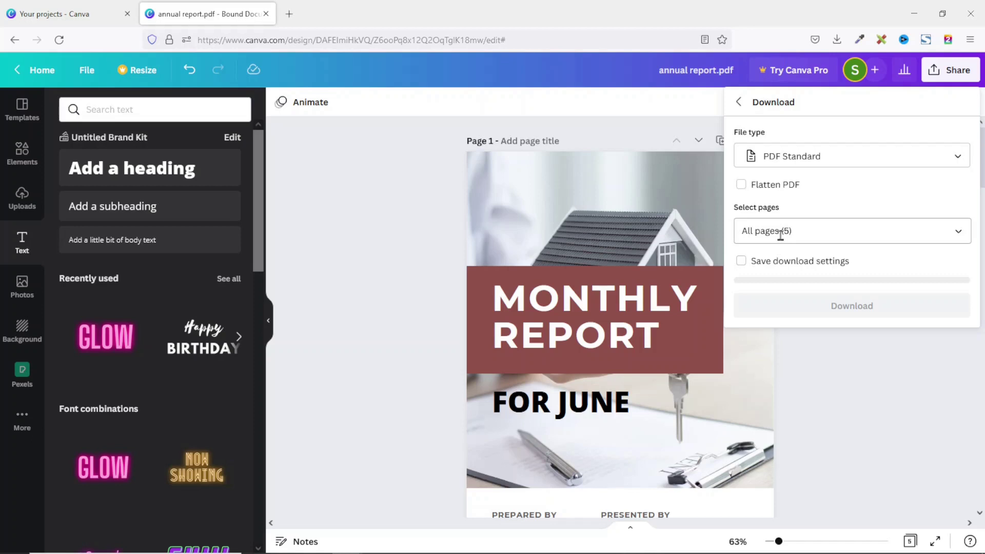
click(841, 307)
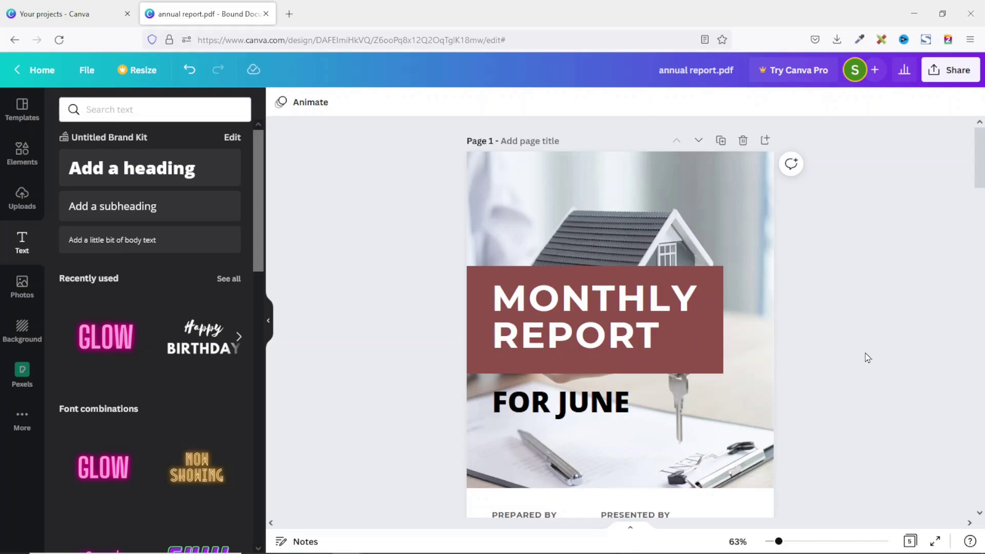
- Close the Canva design and open annual report 2.pdf from the pdf folder in Adobe Reader
click(265, 13)
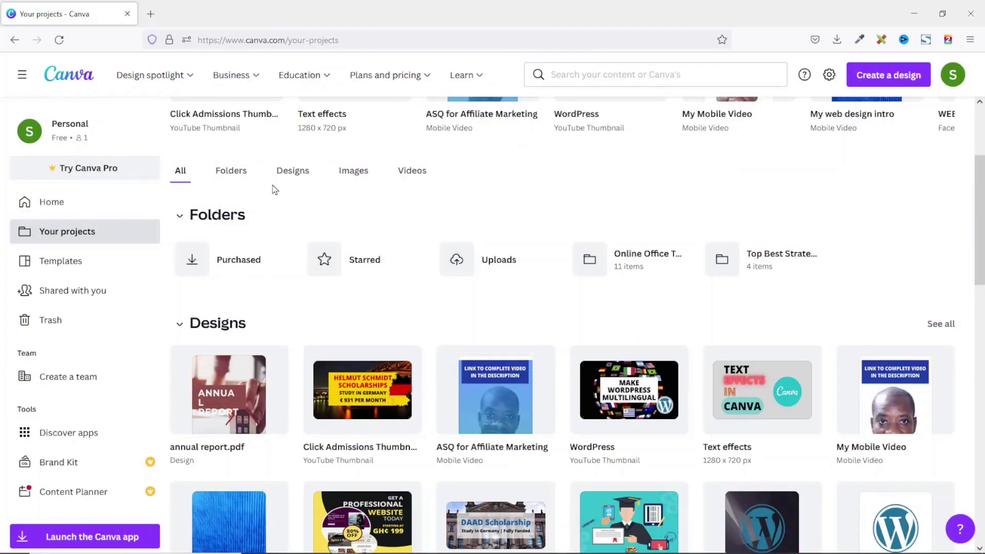
click(153, 544)
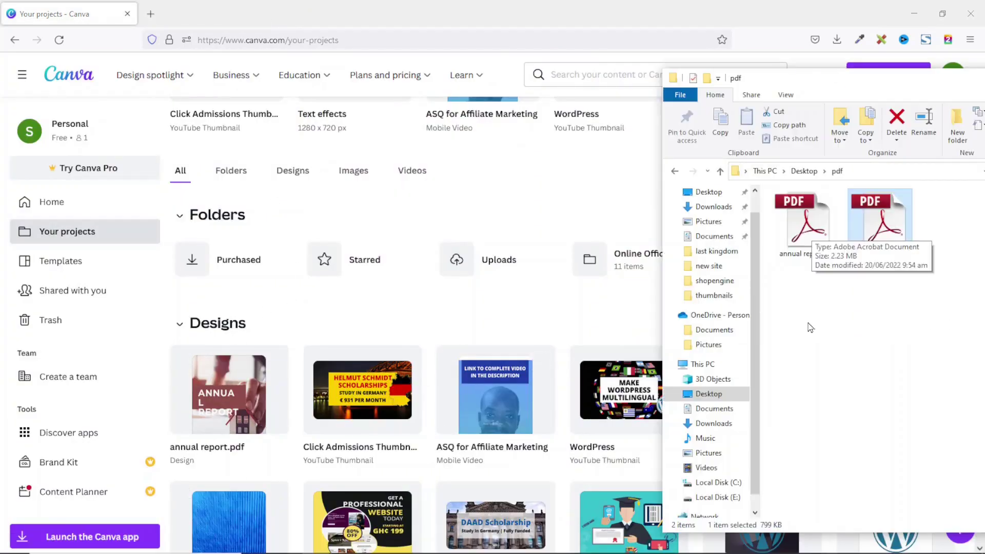
double_click(808, 222)
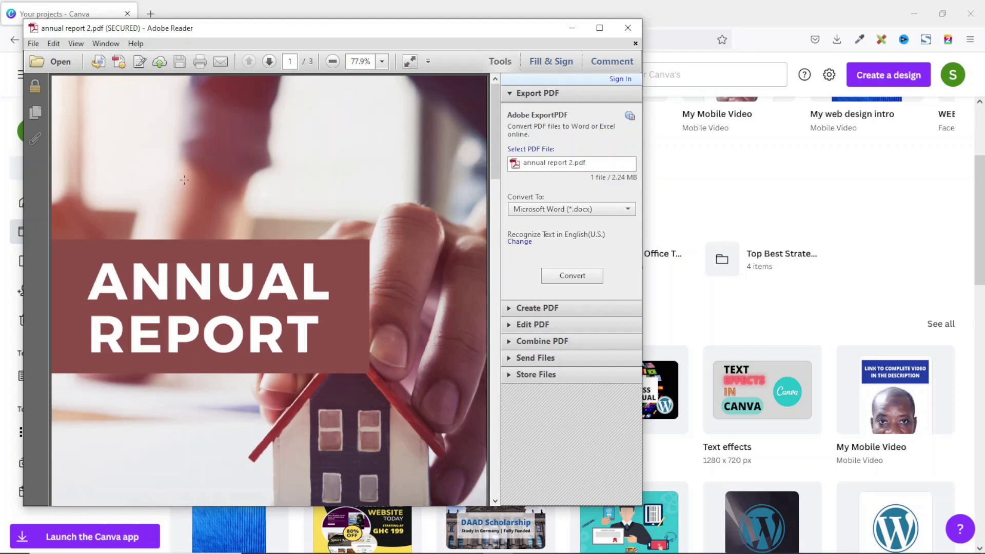
- Close Adobe Reader and drag annual report 2.pdf into Canva's projects, where it shows Upload failed
click(627, 28)
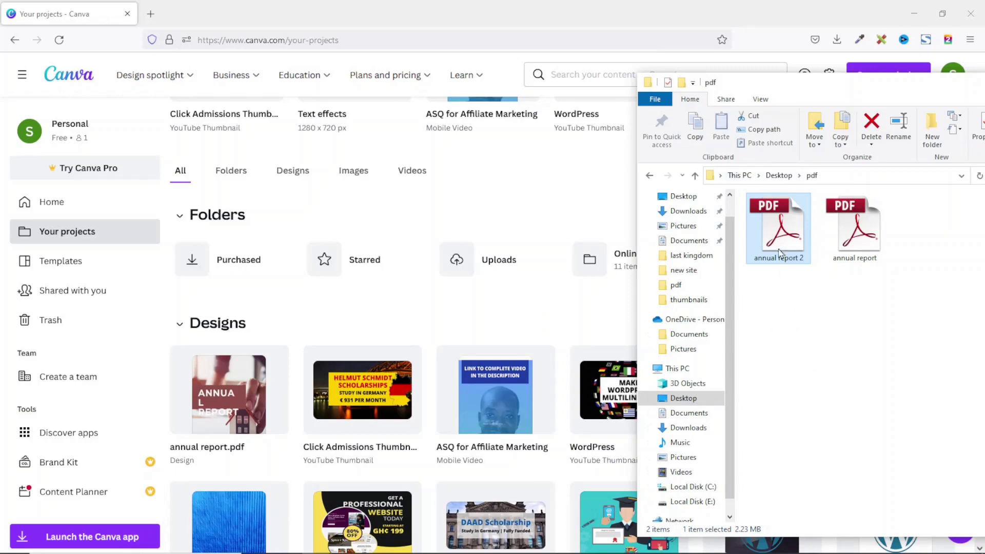
drag(779, 253, 505, 314)
drag(915, 95, 707, 98)
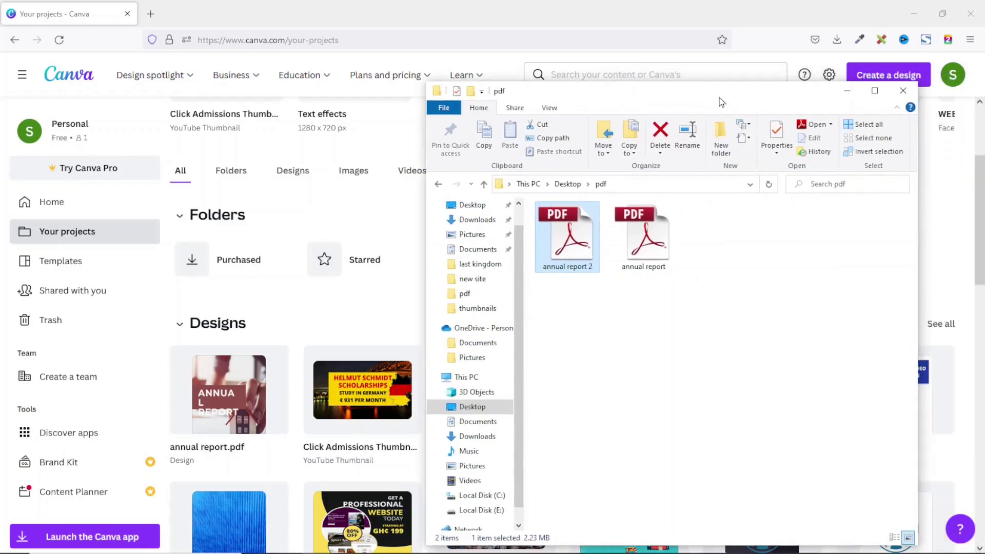
click(844, 93)
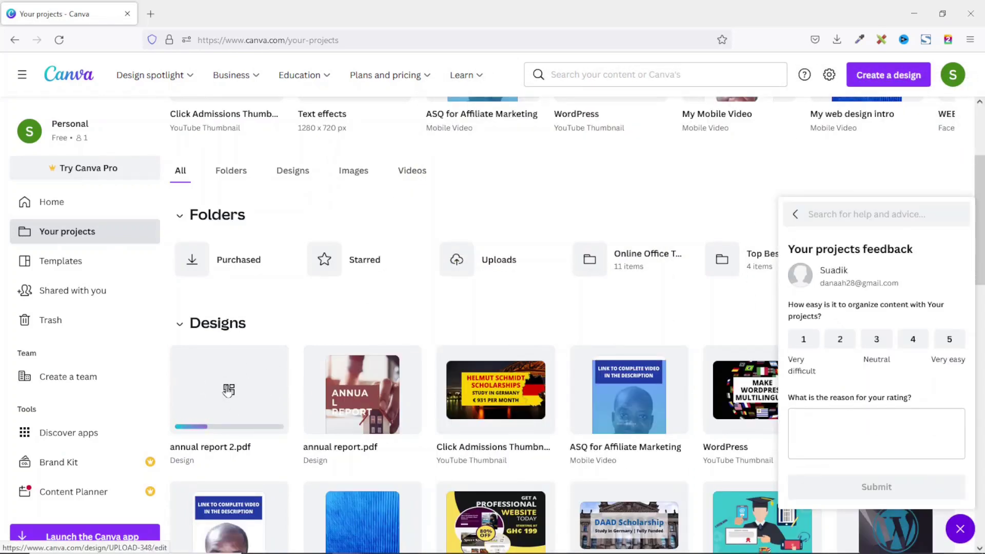
scroll(300, 419, up, 1)
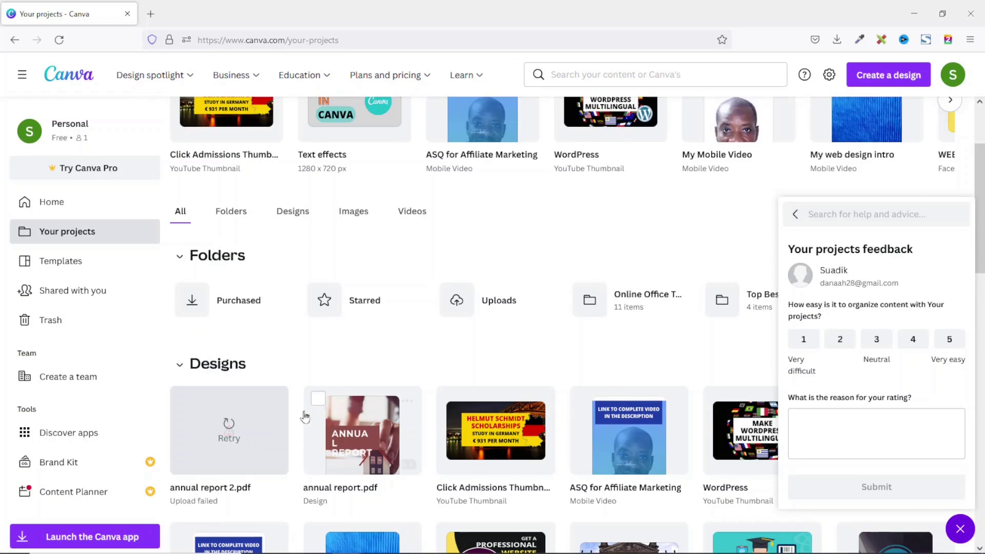
mouse_move(239, 448)
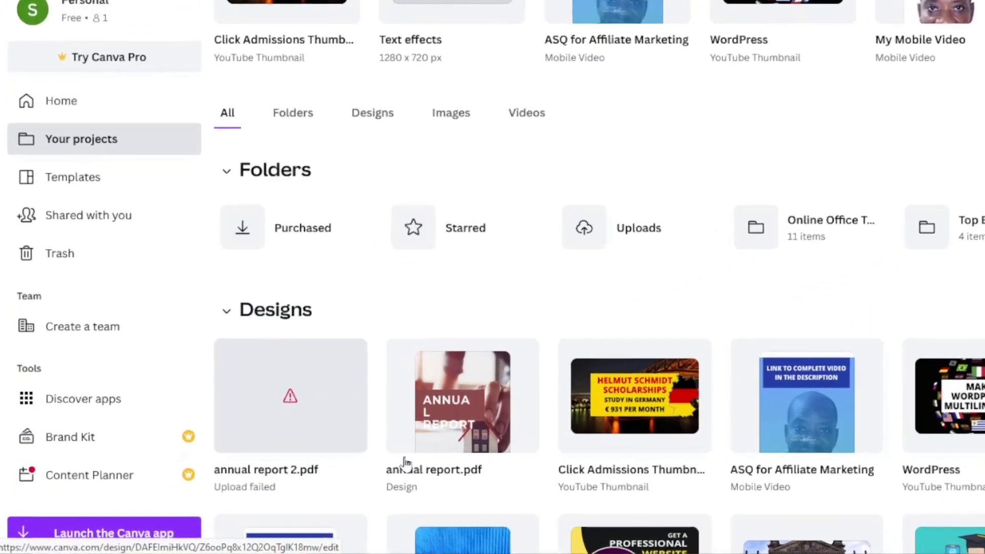